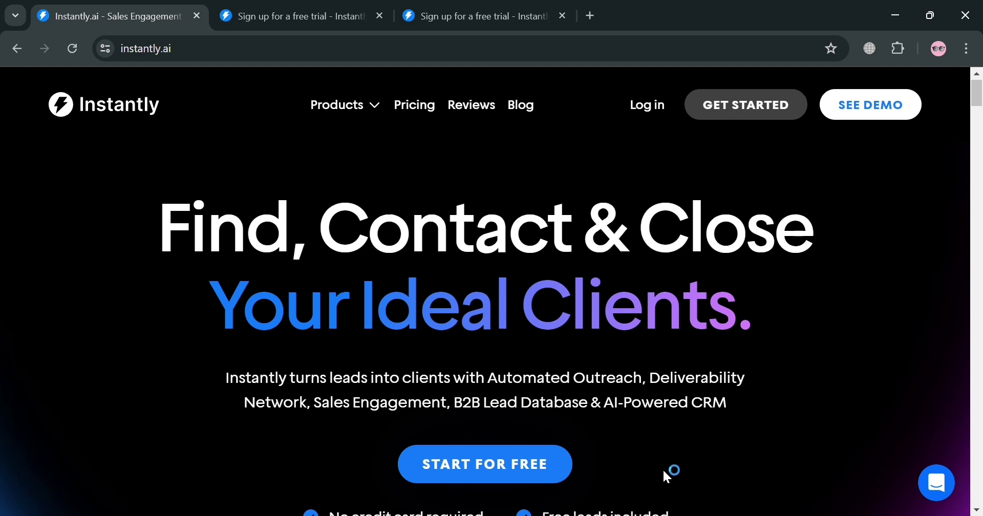
- Look over the Instantly homepage from the hero section through the features and testimonials to the footer, and return to its beginning
scroll(670, 478, "down", 3)
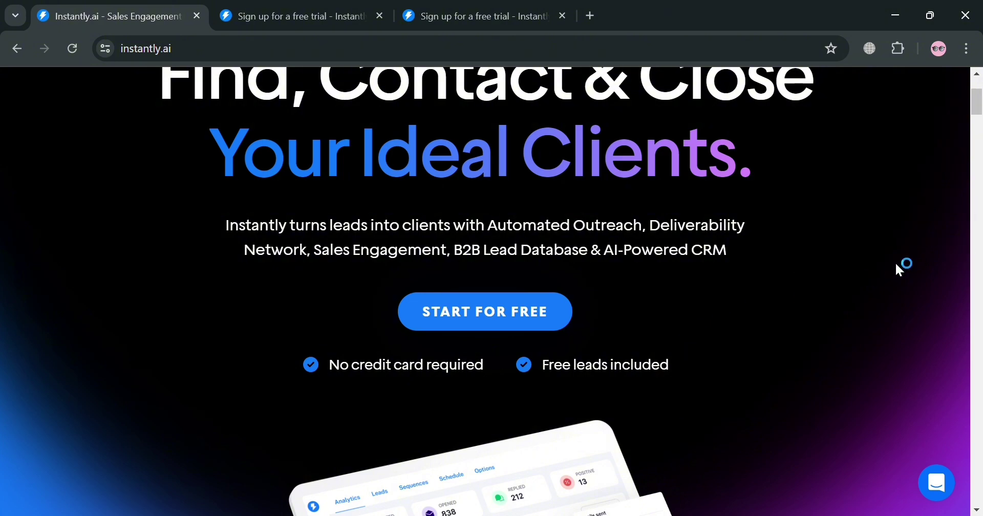
scroll(703, 312, "down", 10)
scroll(707, 309, "down", 13)
scroll(709, 308, "down", 13)
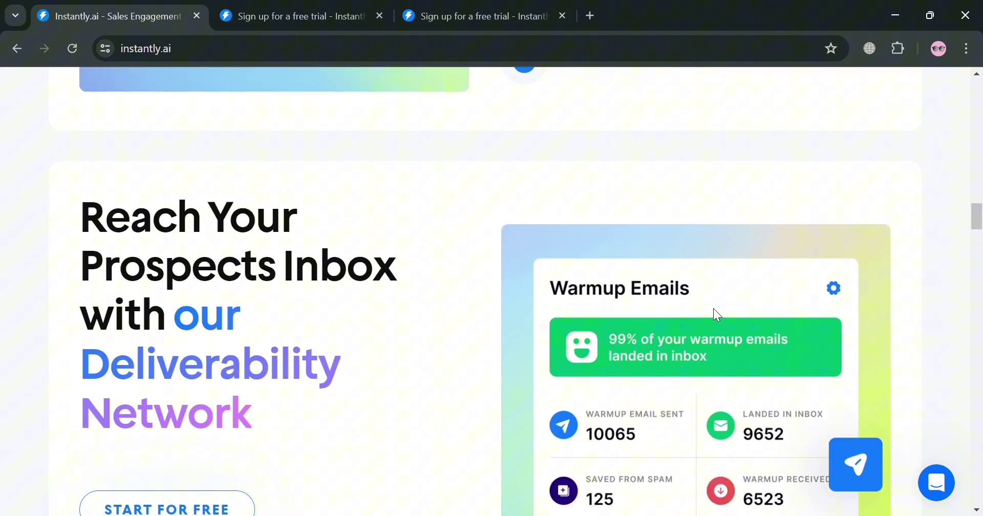
scroll(714, 309, "down", 4)
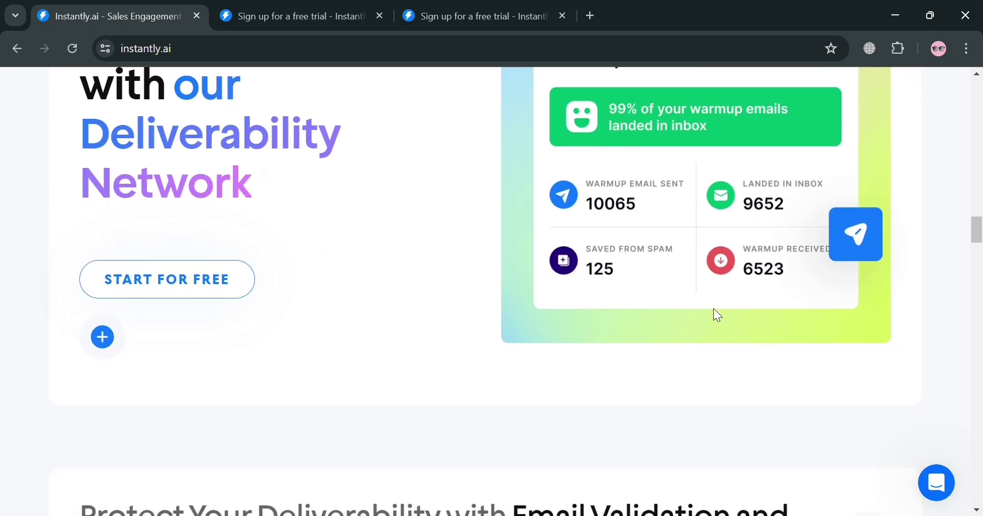
scroll(715, 307, "down", 12)
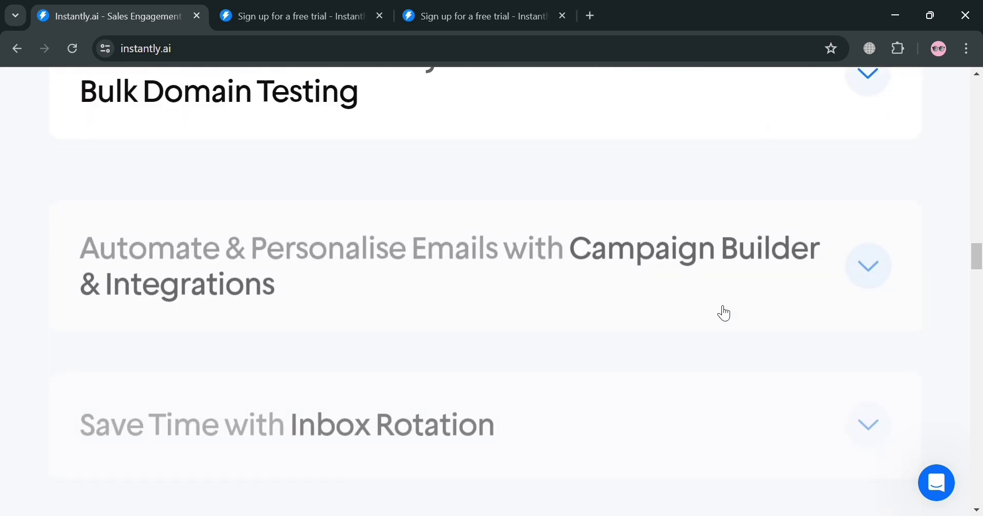
scroll(718, 305, "down", 10)
scroll(719, 303, "down", 11)
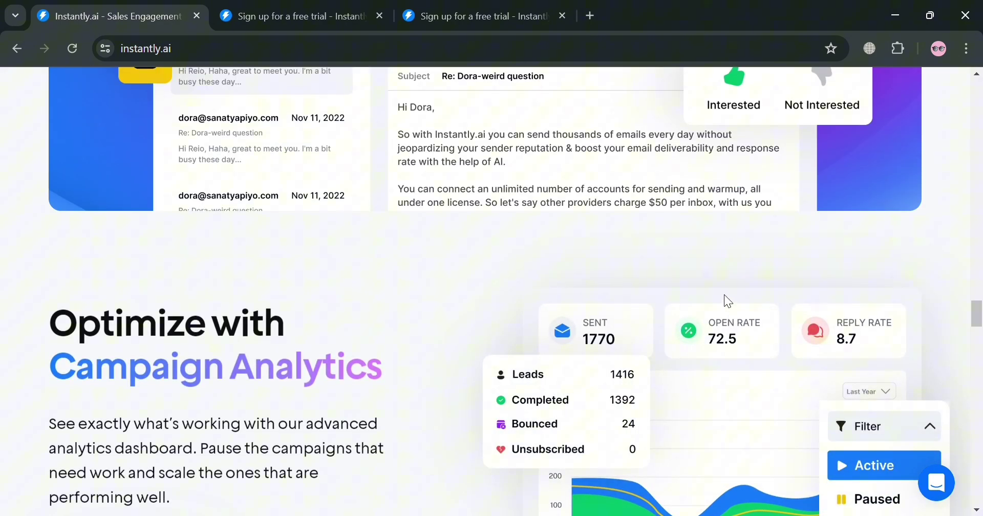
scroll(733, 283, "down", 14)
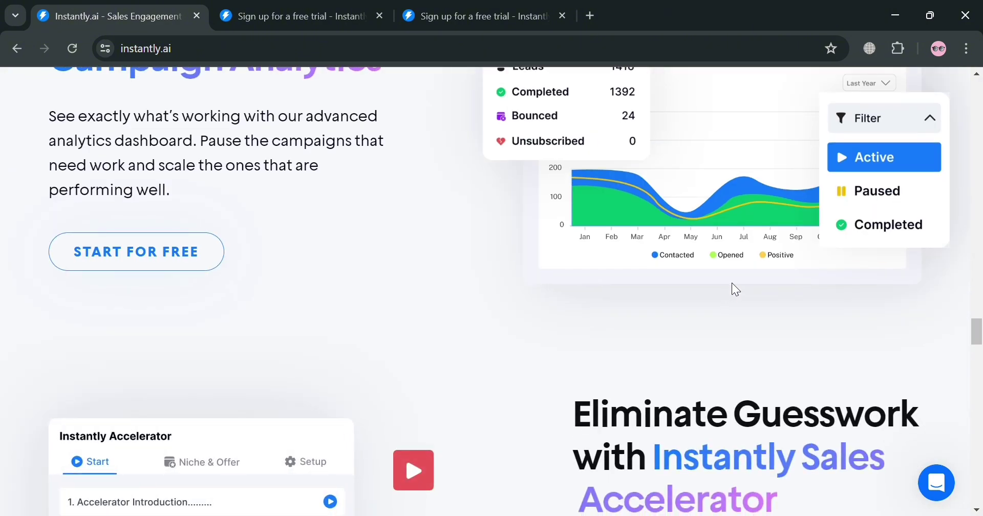
scroll(733, 284, "down", 3)
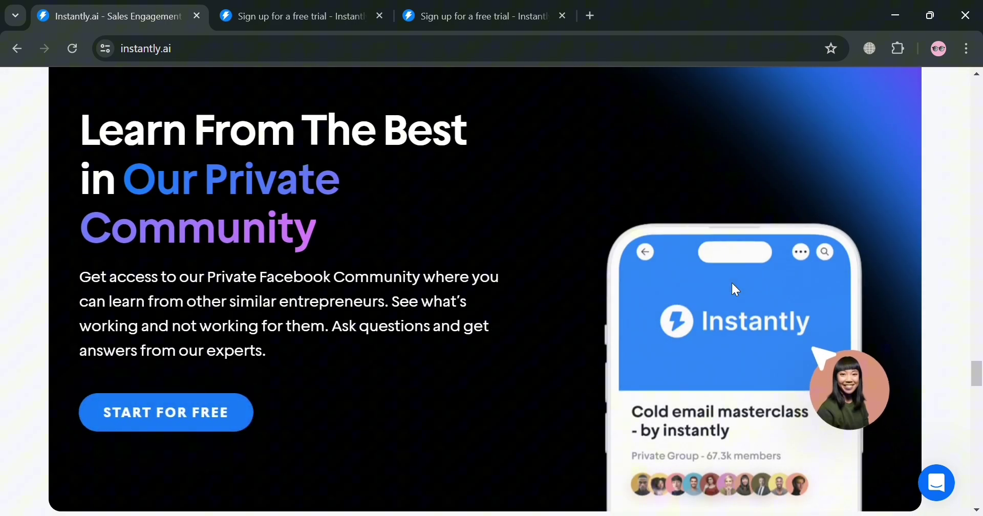
scroll(733, 285, "down", 3)
scroll(734, 288, "down", 15)
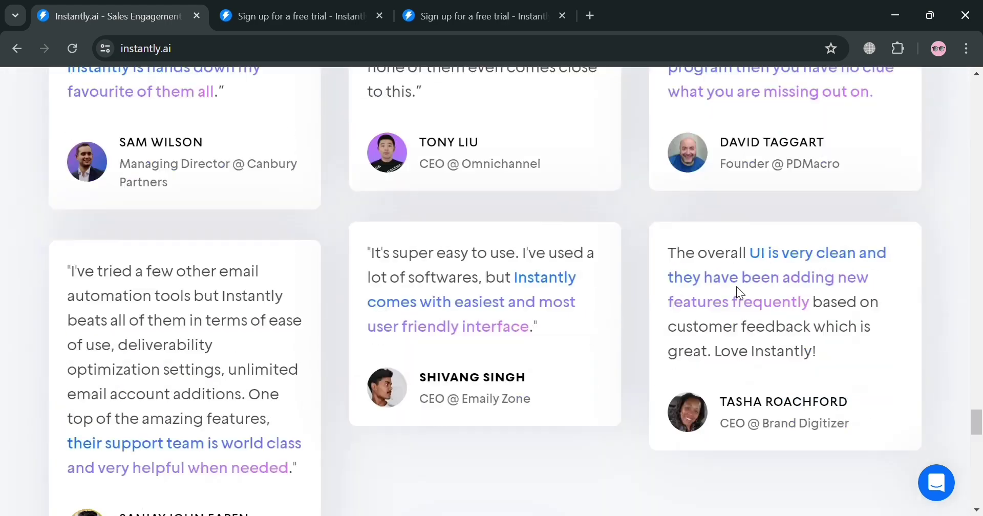
scroll(738, 290, "down", 12)
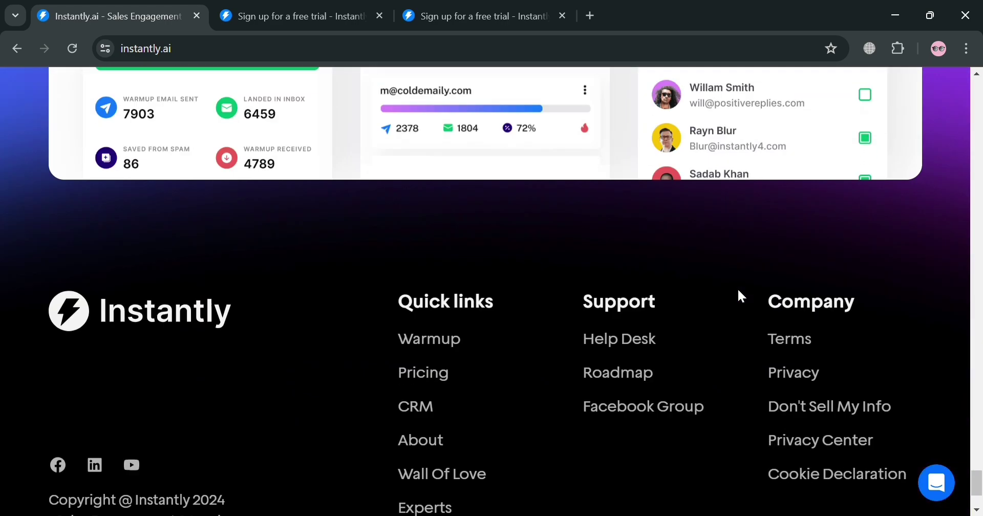
scroll(739, 291, "up", 15)
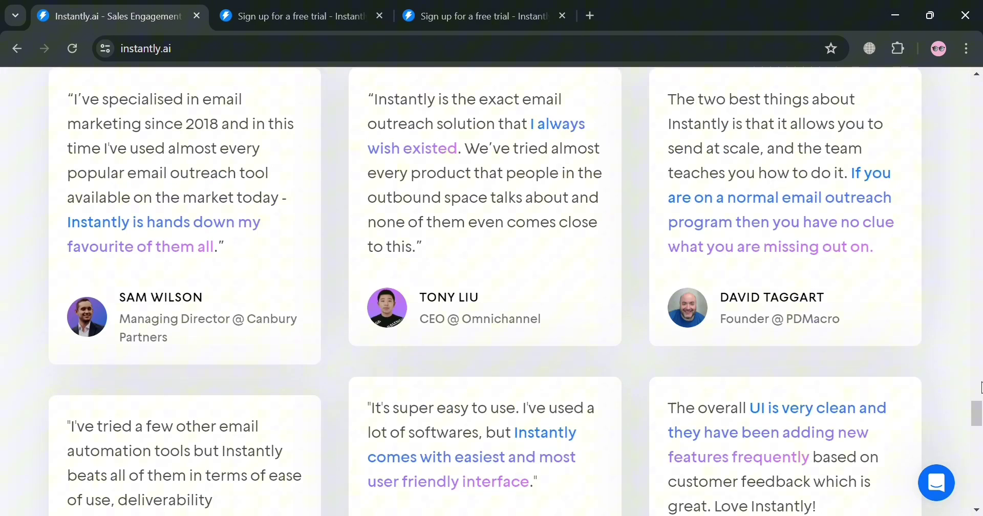
scroll(980, 388, "up", 10)
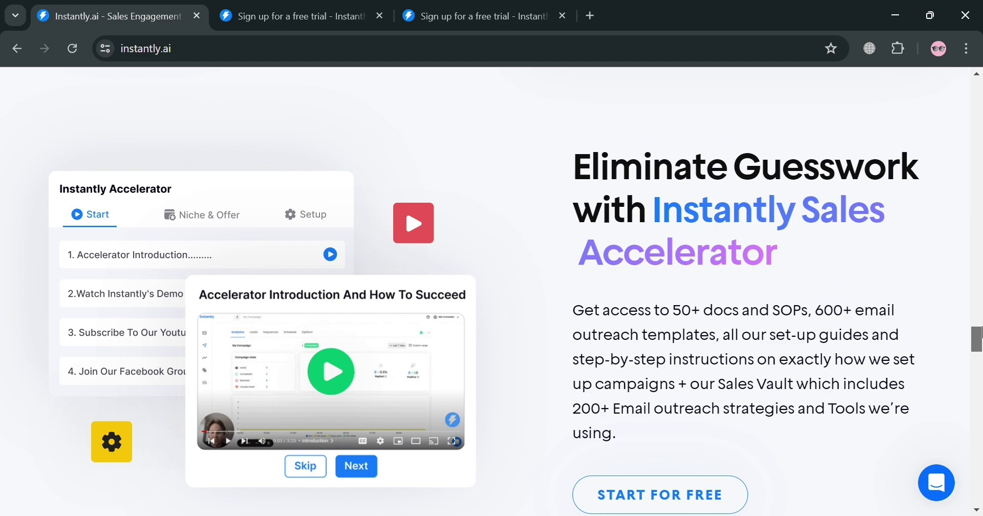
left_click_drag(981, 333, 967, 94)
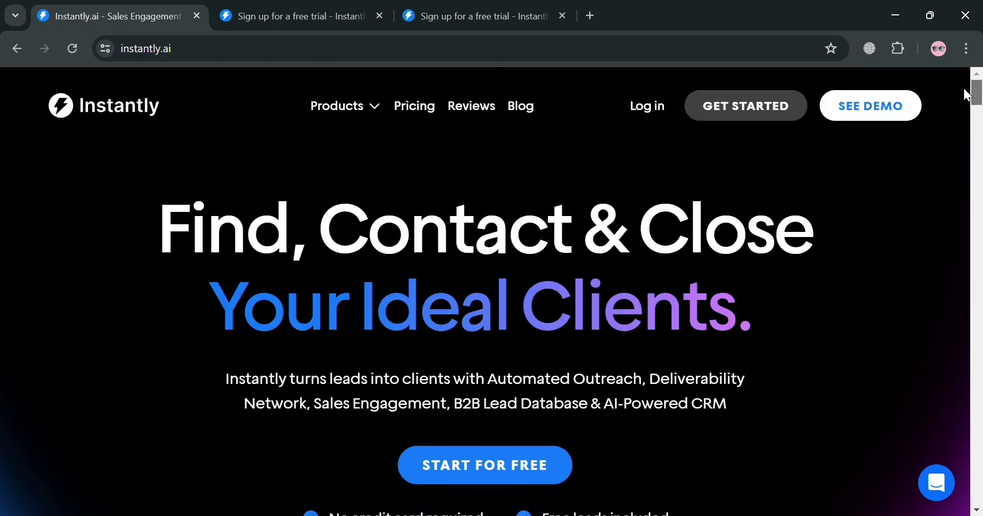
- Answer the sign-up questionnaire with A Friend as the referral source and Recruiting as the industry, and submit it
left_click(320, 19)
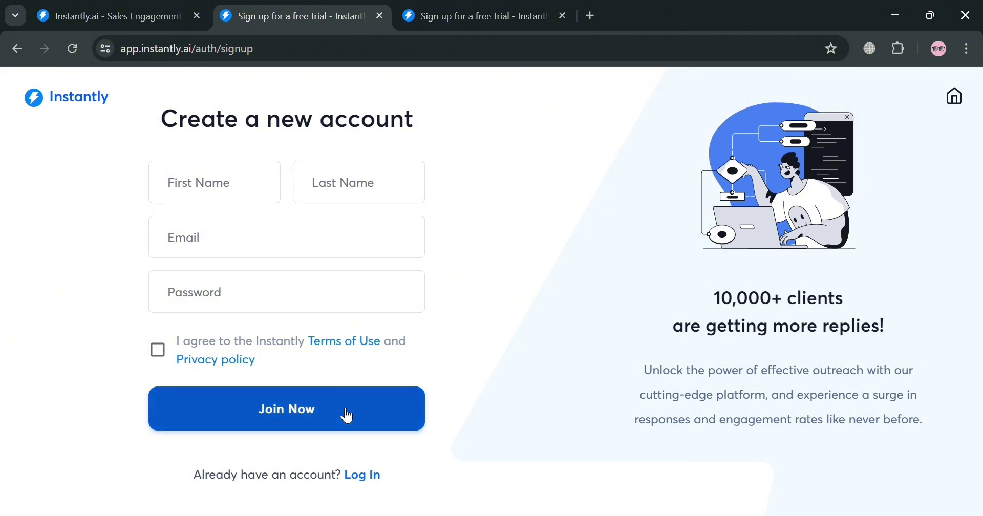
left_click(489, 7)
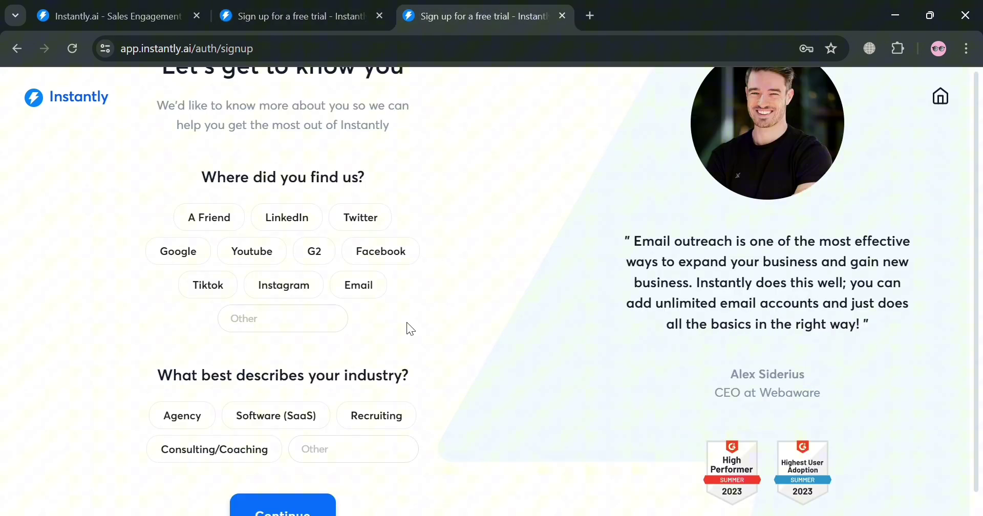
left_click(197, 264)
left_click(219, 221)
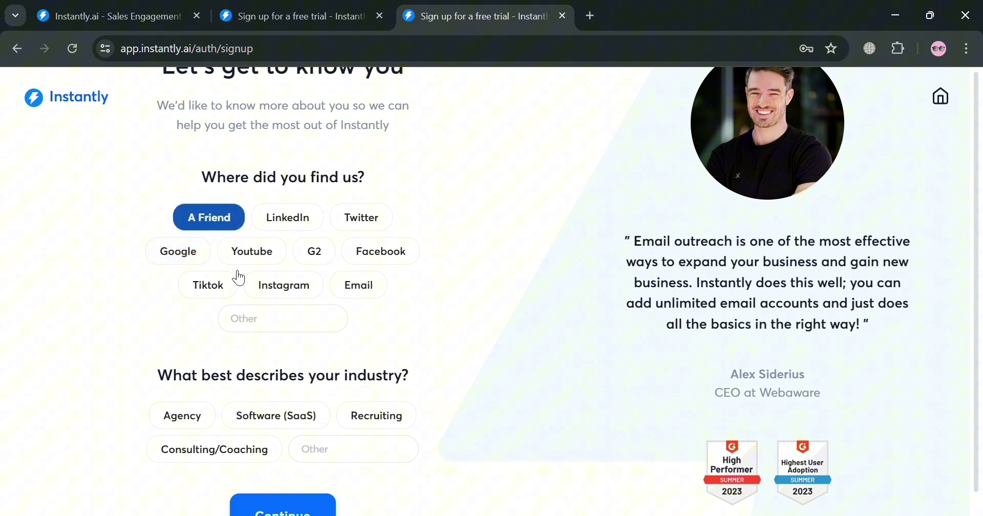
scroll(266, 367, "down", 1)
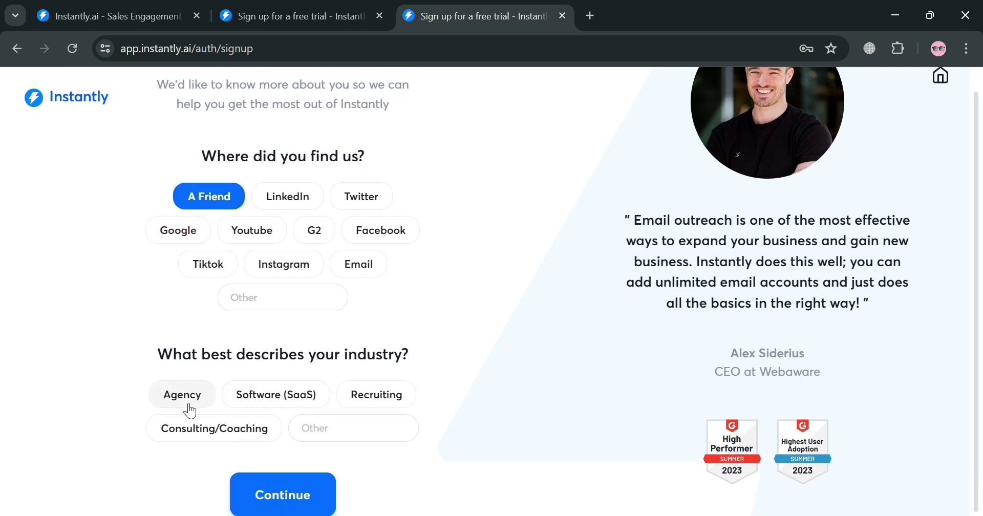
left_click(374, 397)
left_click(321, 498)
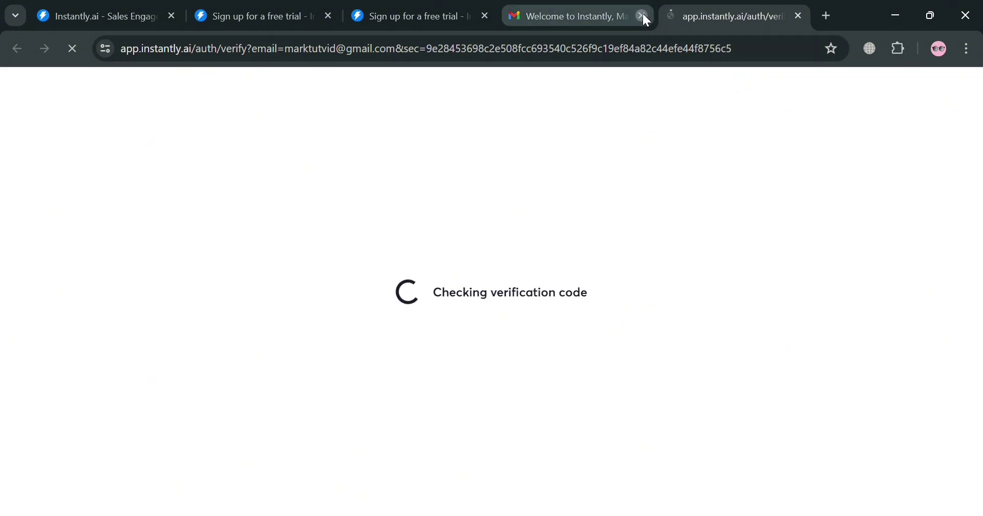
- Close the Gmail welcome message page and go through the onboarding tour from Lead Finder to its end
left_click(643, 16)
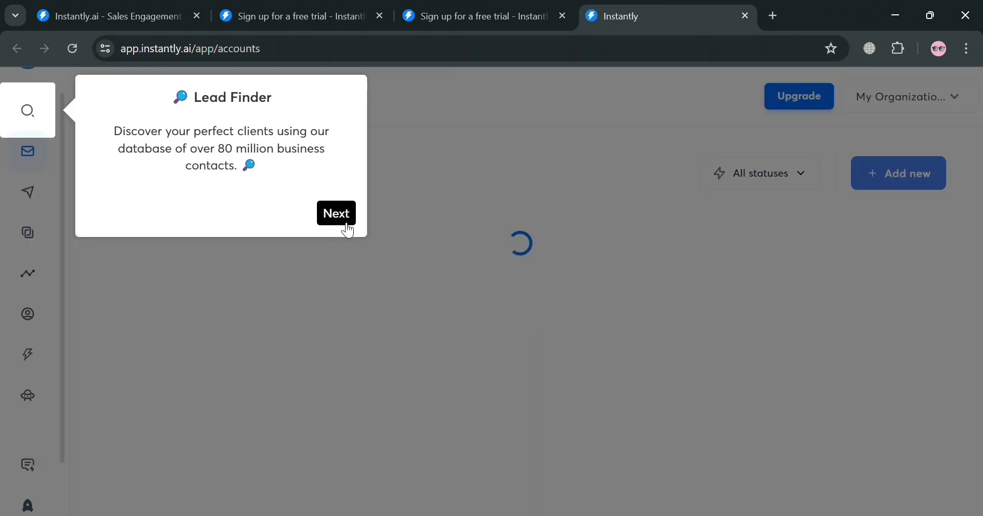
left_click(346, 224)
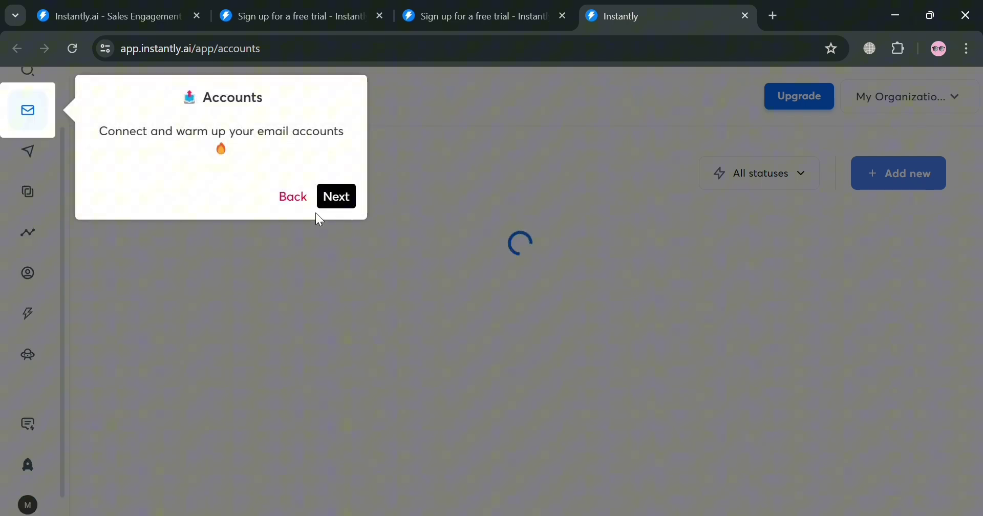
left_click(347, 207)
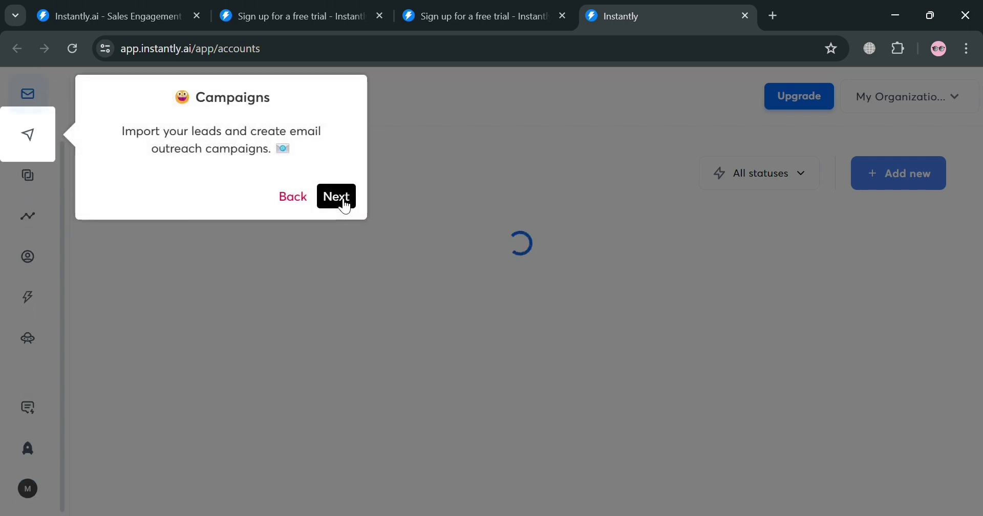
left_click(341, 203)
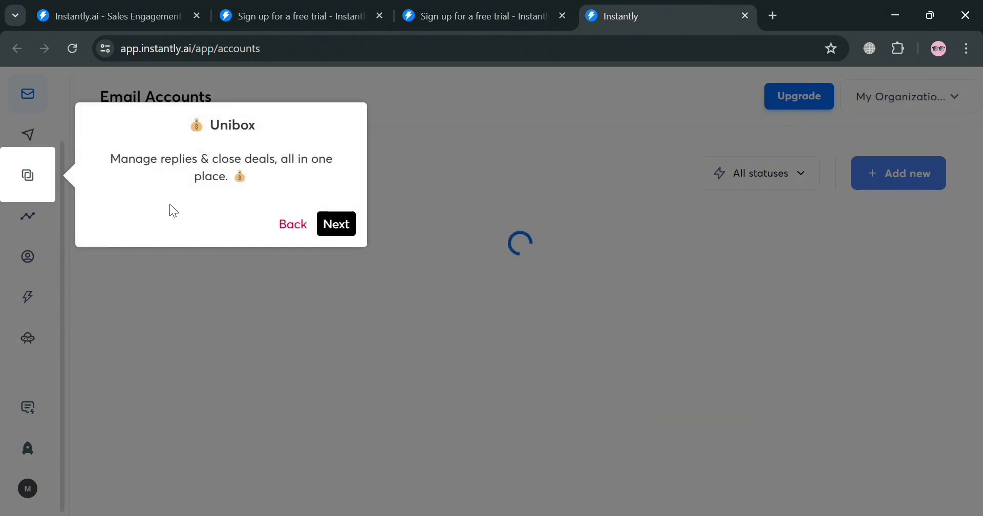
left_click(347, 230)
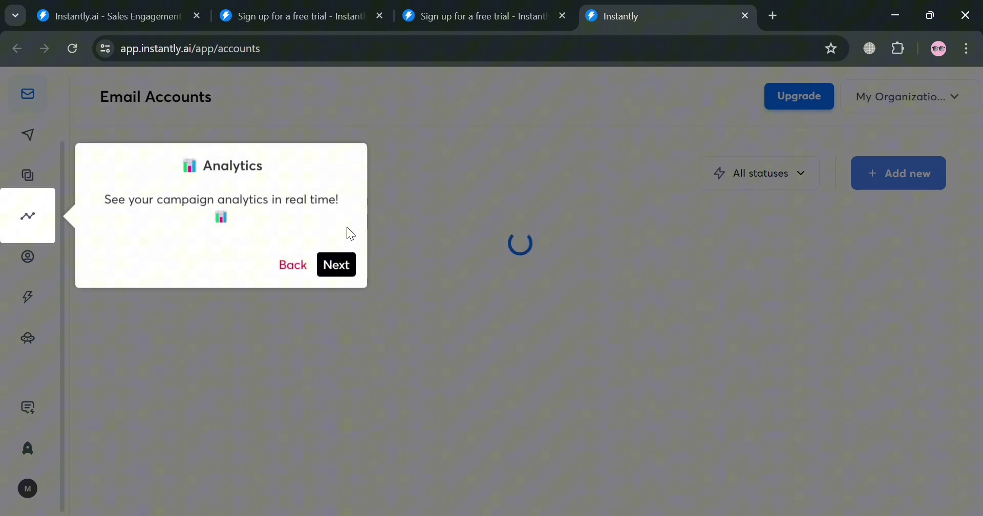
left_click(340, 277)
left_click(356, 314)
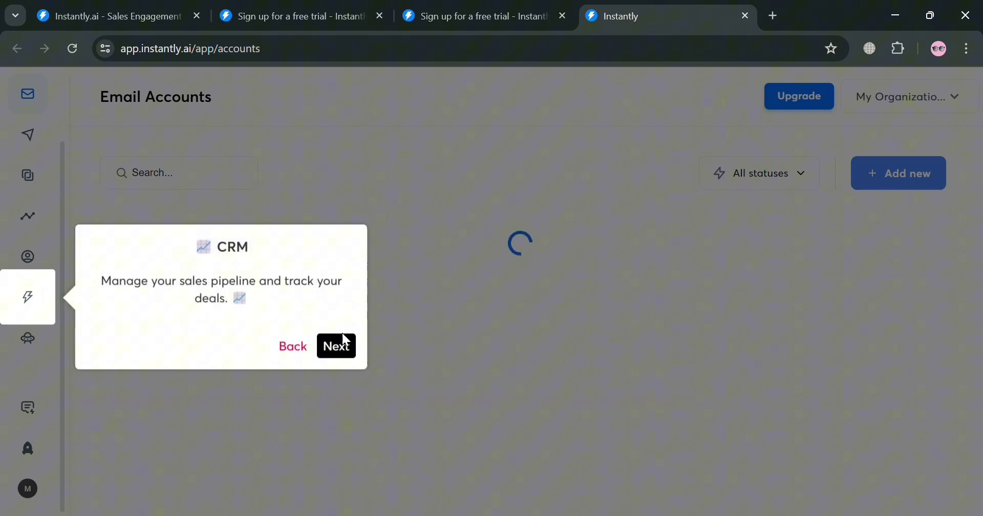
left_click(347, 353)
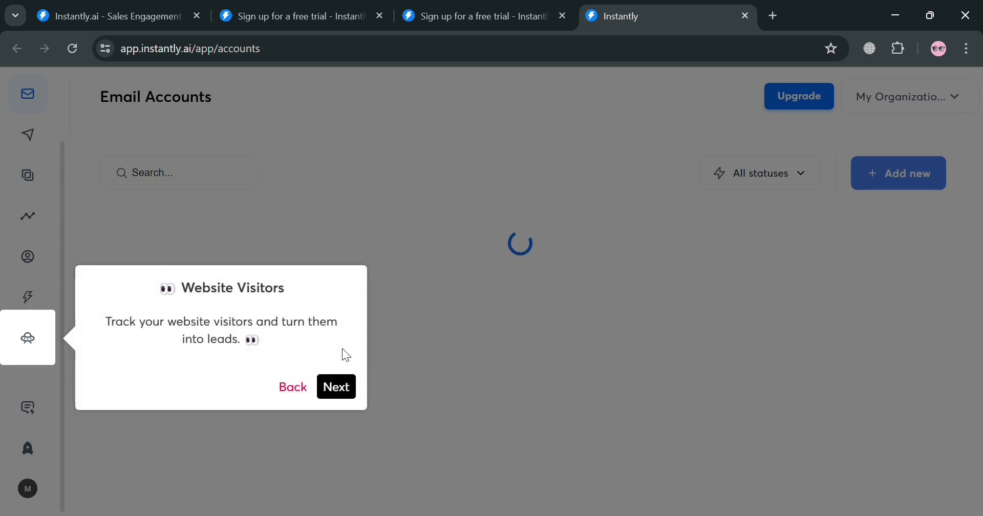
left_click(346, 393)
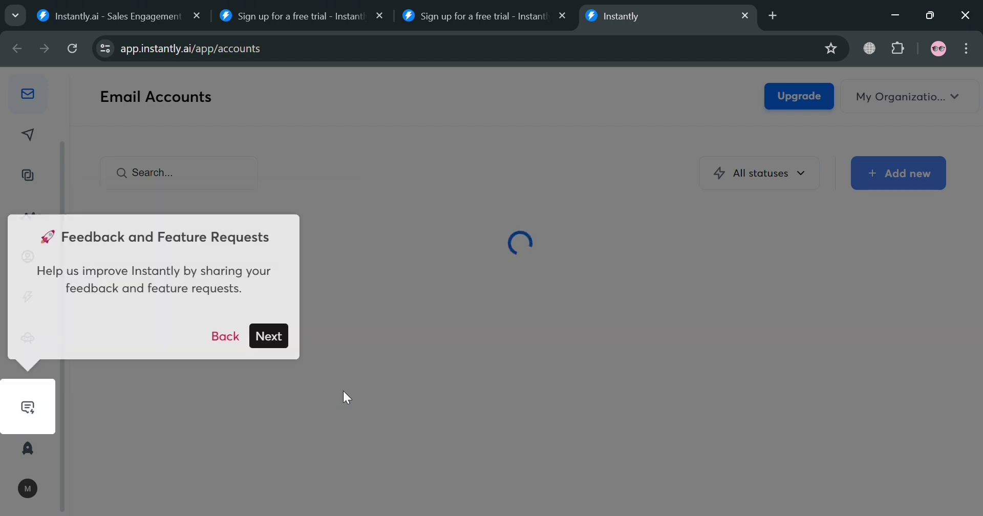
left_click(279, 339)
left_click(279, 380)
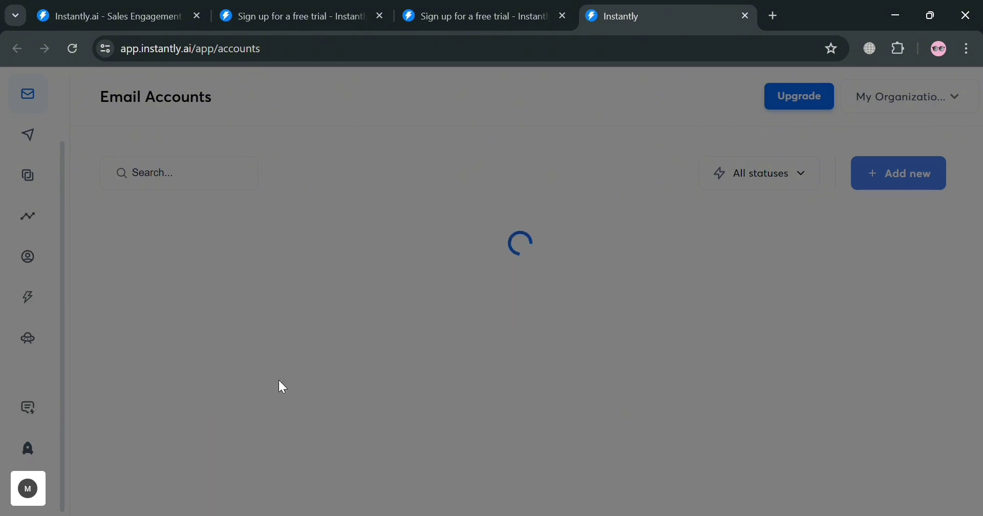
left_click(261, 430)
- Enlarge the Lead Finder page and filter the people search by the keyword Accountant
key("ctrl+plus")
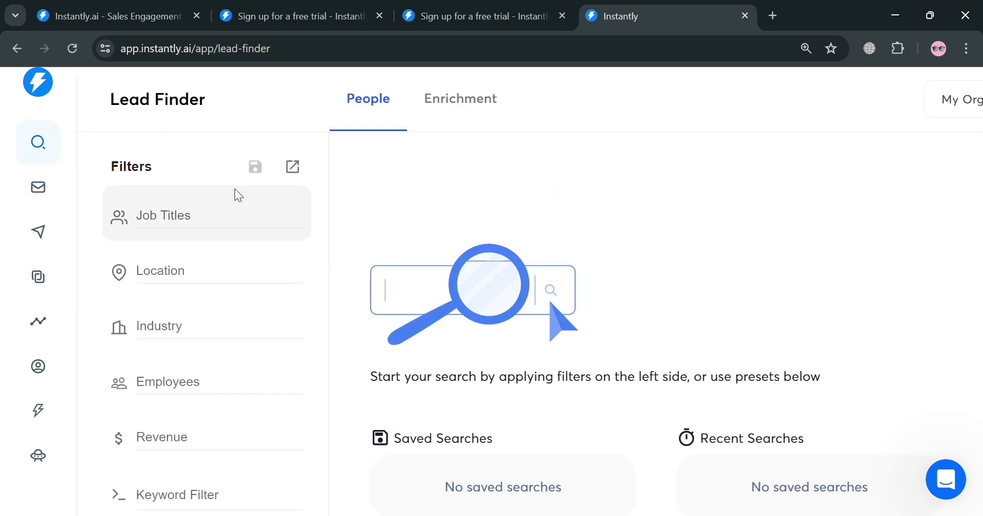
scroll(228, 199, "down", 3)
scroll(228, 199, "up", 3)
scroll(208, 424, "down", 3)
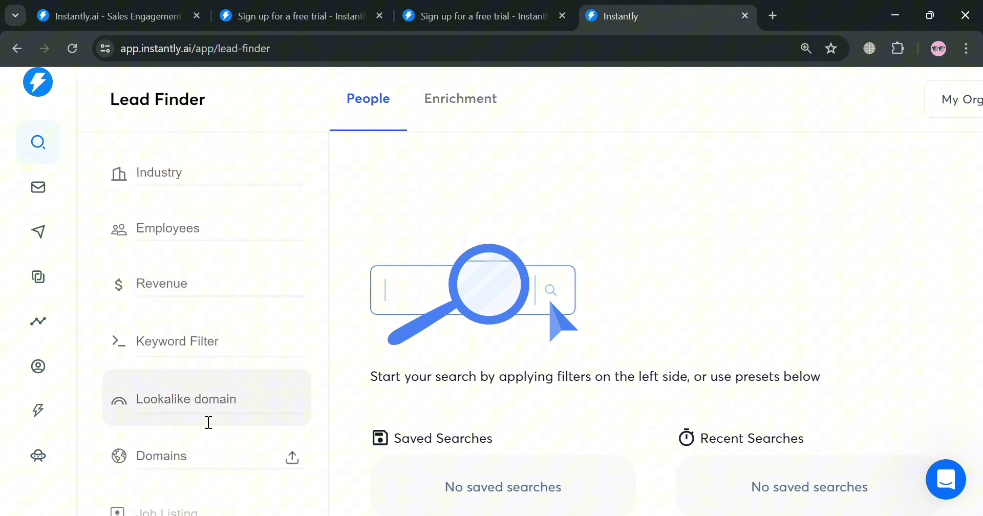
left_click(258, 359)
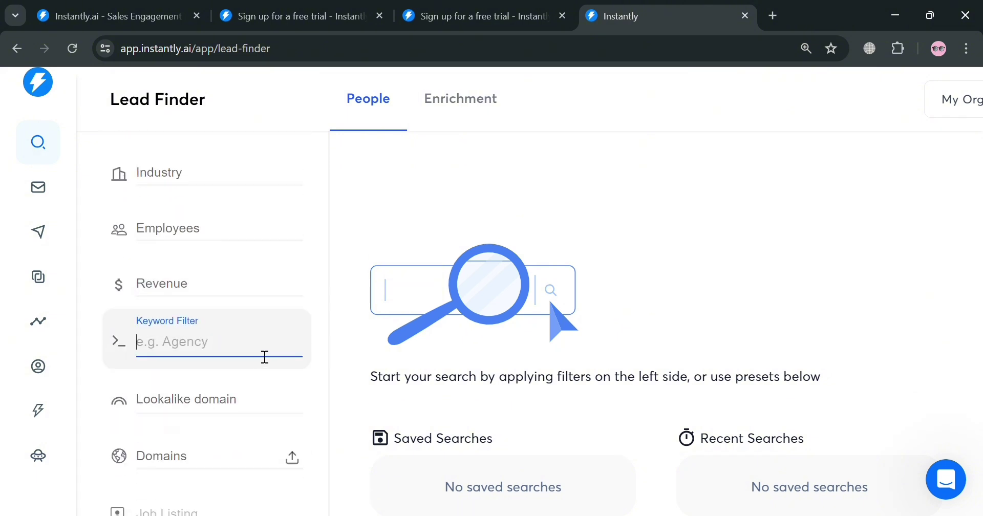
type("Accountant")
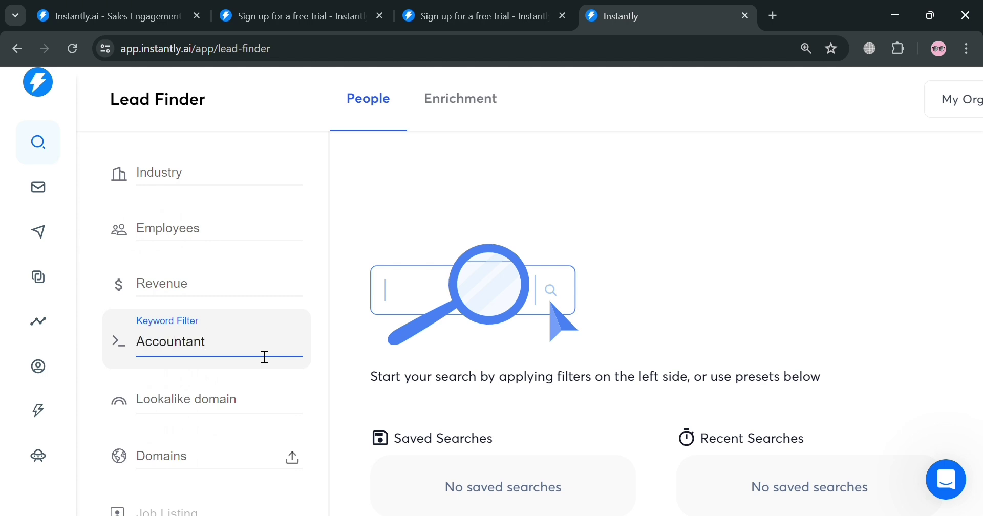
scroll(264, 355, "up", 3)
scroll(264, 352, "down", 6)
scroll(258, 347, "up", 6)
key("Return")
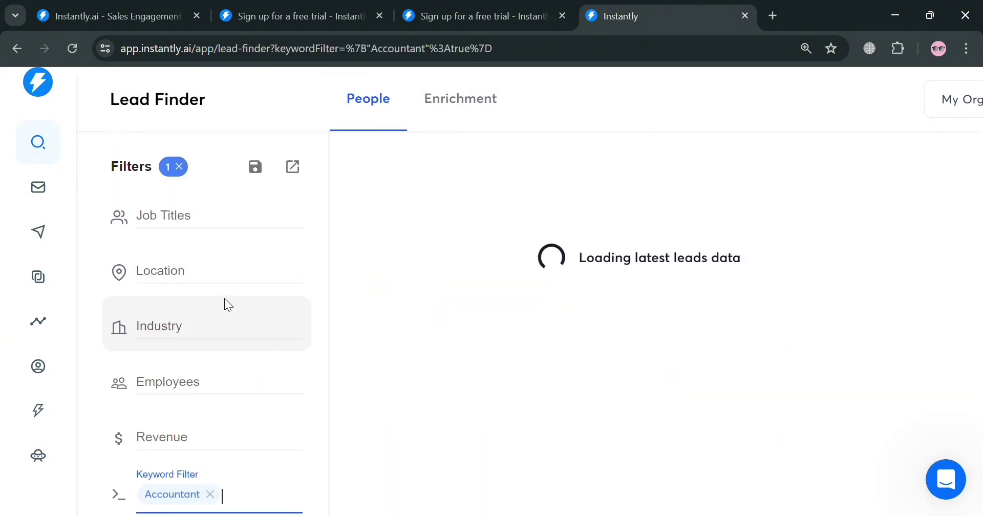
- Look through the names, titles and companies in the lead list for the Accountant keyword
scroll(228, 359, "down", 3)
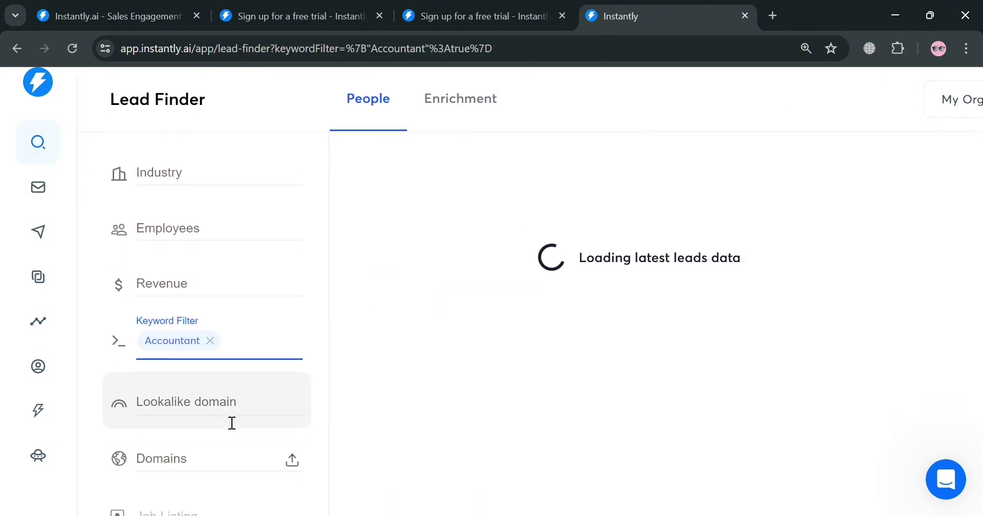
left_click(223, 363)
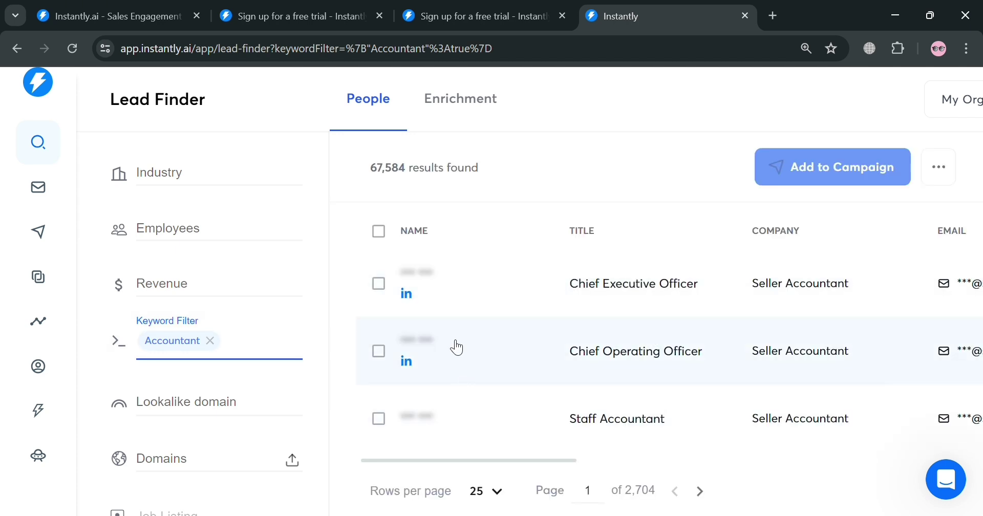
scroll(484, 271, "down", 1)
scroll(584, 384, "up", 1)
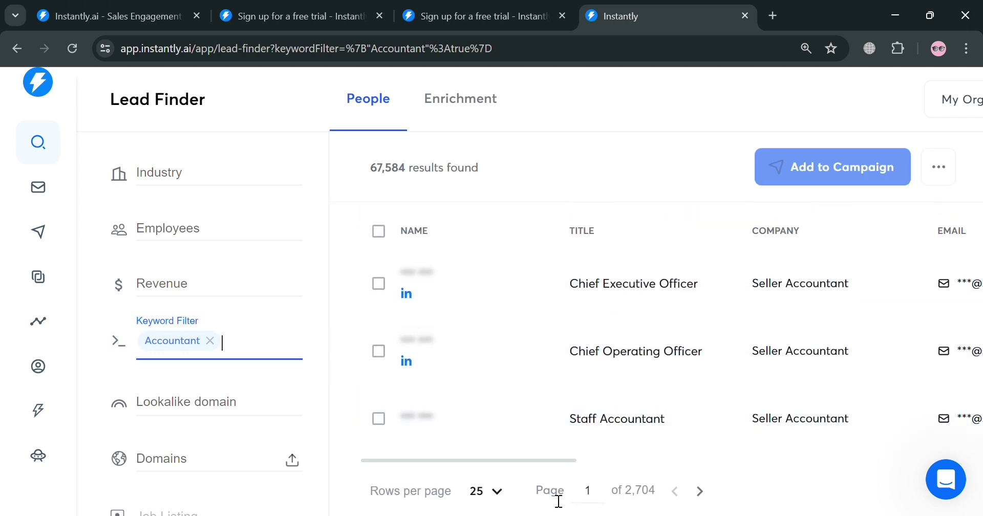
left_click_drag(536, 461, 514, 502)
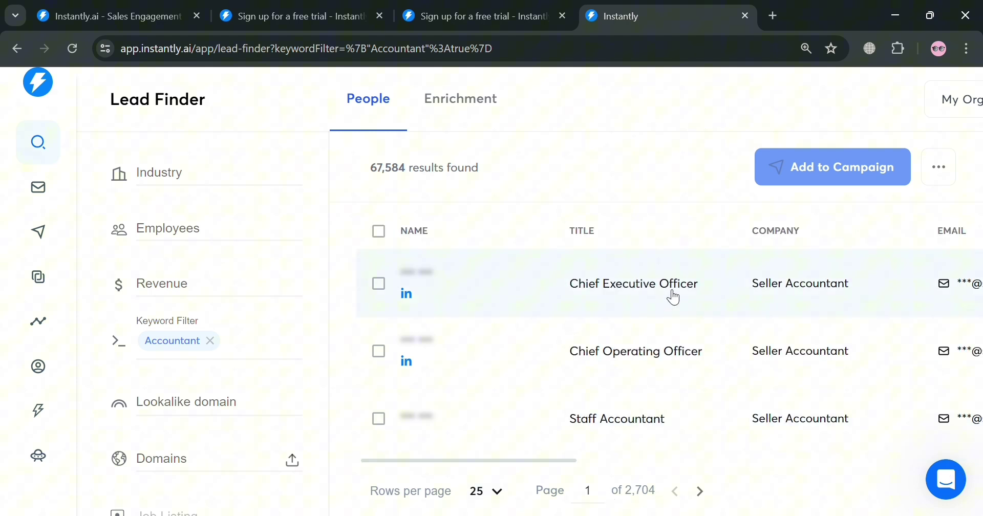
- Remove Accountant from the lead filters after browsing its results, and enter Agency as the keyword
scroll(616, 277, "down", 1)
scroll(441, 384, "down", 3)
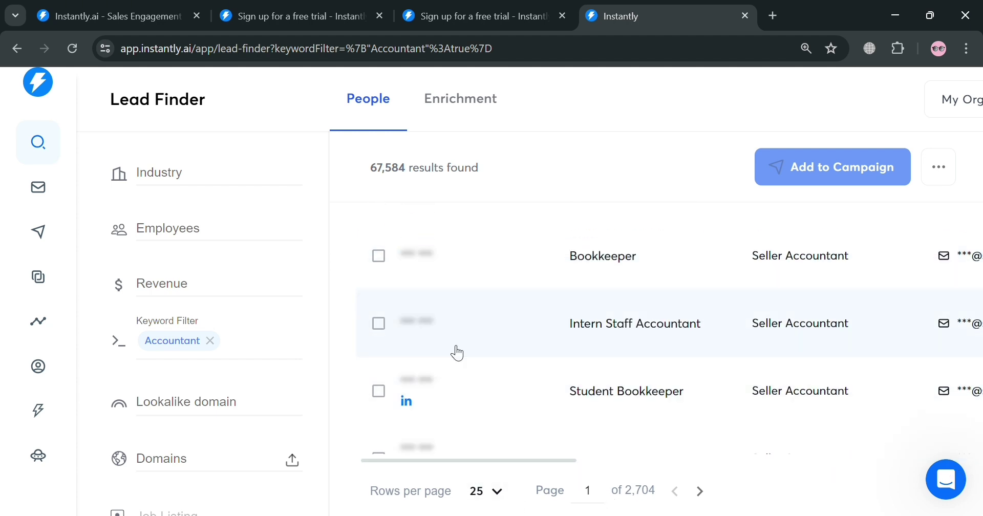
scroll(610, 284, "down", 3)
scroll(640, 303, "down", 2)
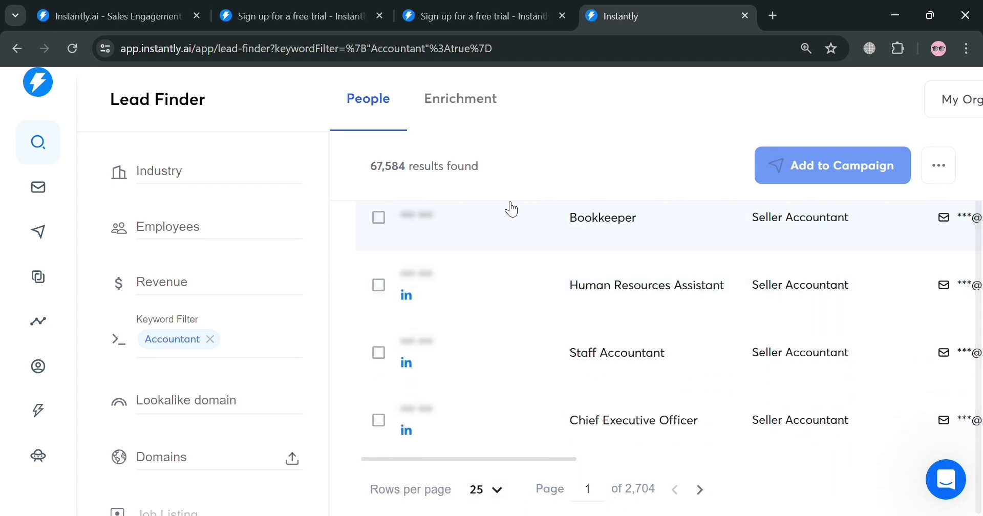
scroll(270, 354, "up", 1)
scroll(263, 351, "up", 3)
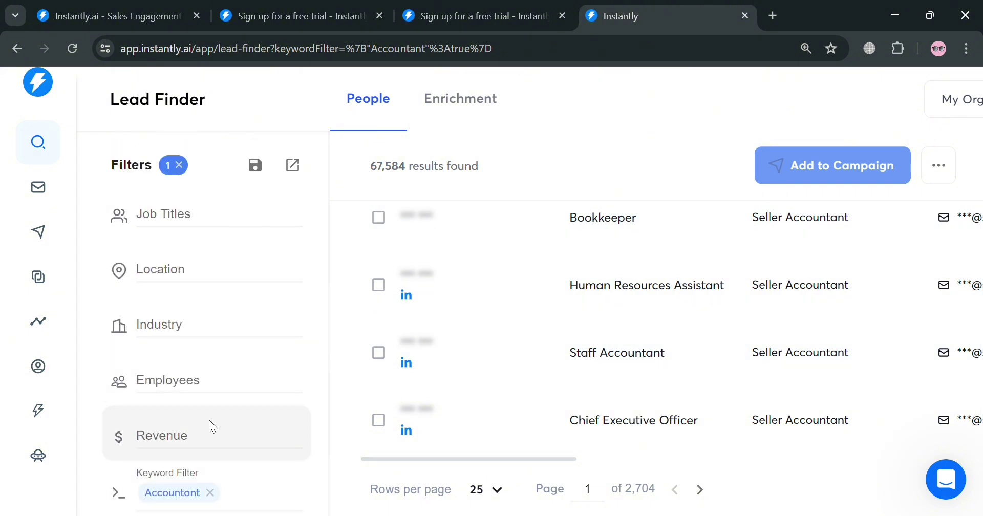
left_click(210, 493)
left_click(213, 494)
scroll(232, 457, "down", 3)
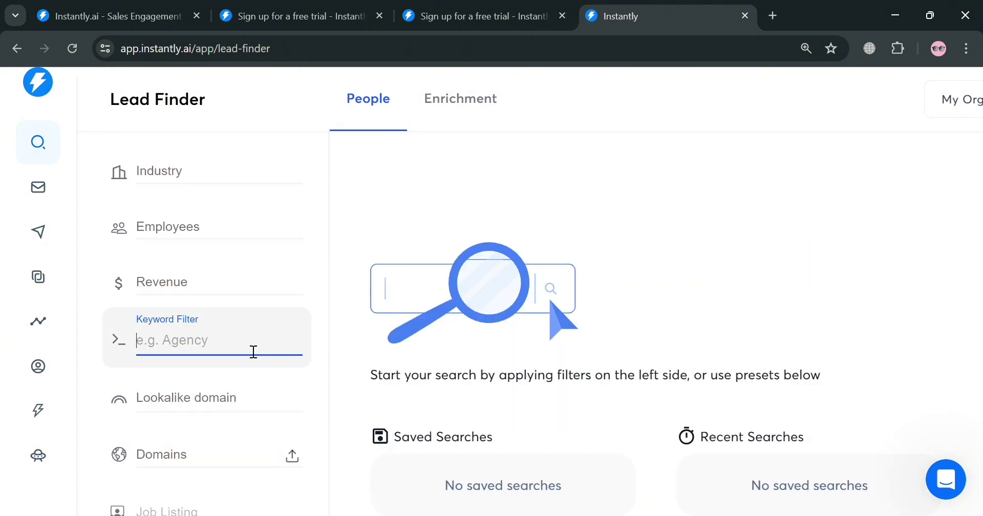
type("Agency")
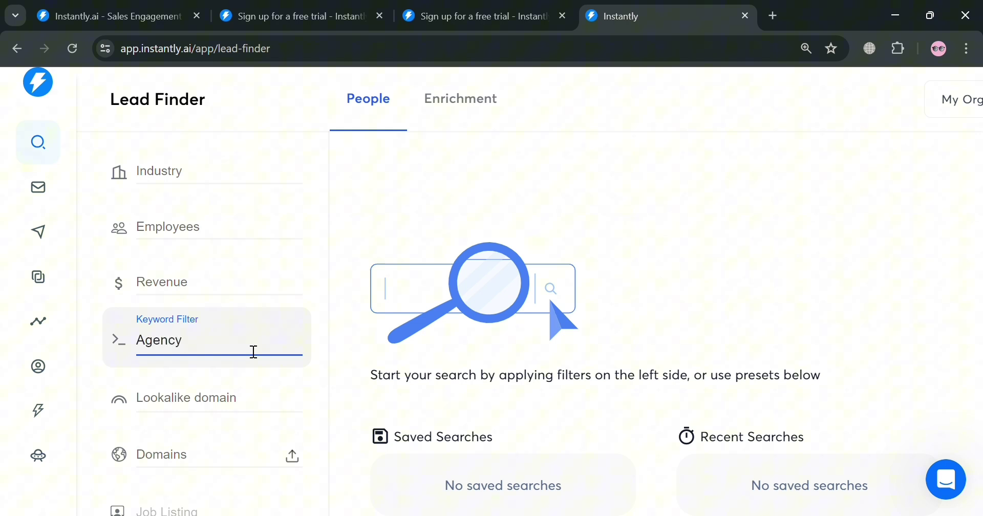
- Filter the people search by the job title CEO
scroll(231, 308, "up", 3)
left_click(220, 214)
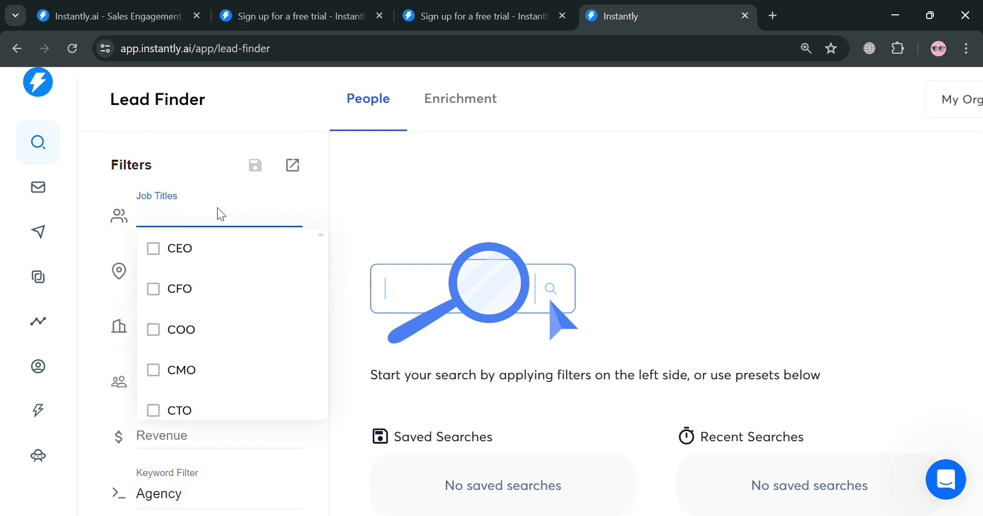
type("CE")
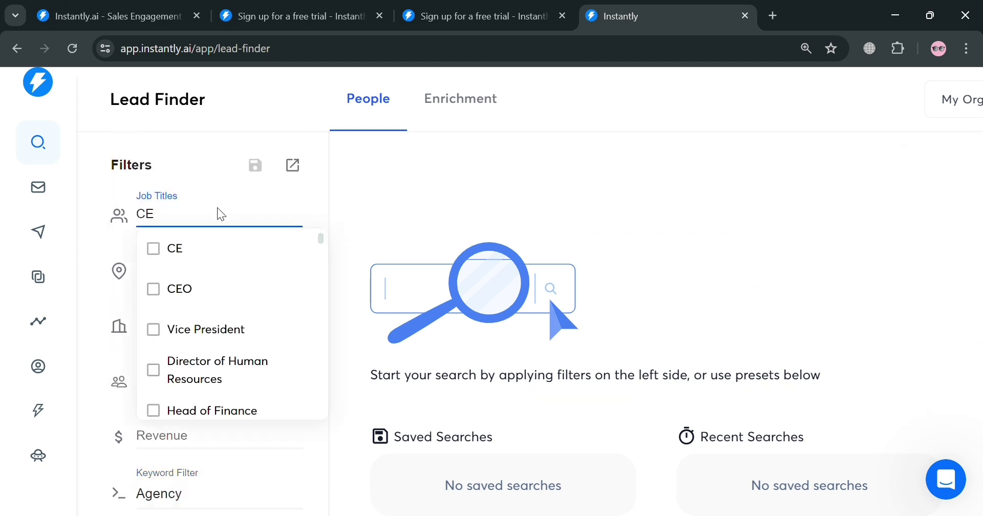
type("O")
left_click(197, 246)
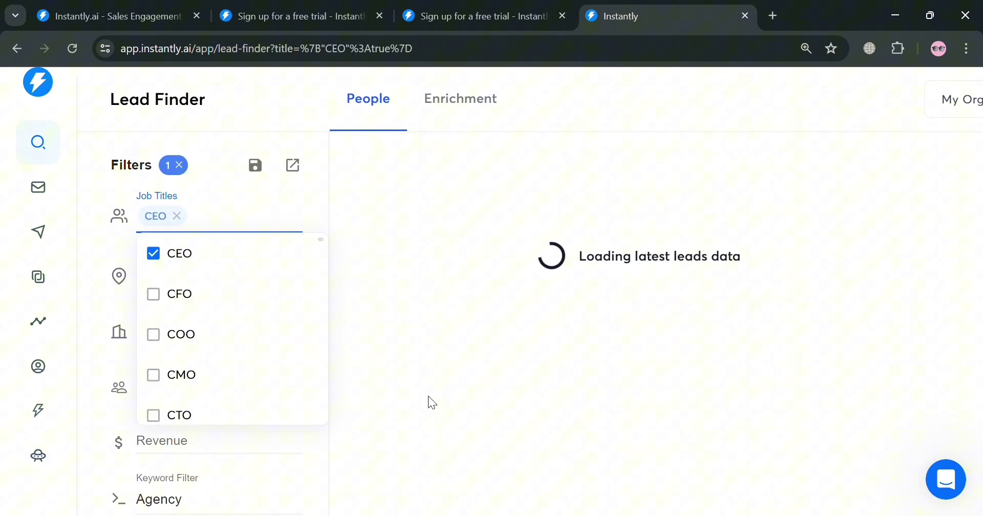
left_click(314, 442)
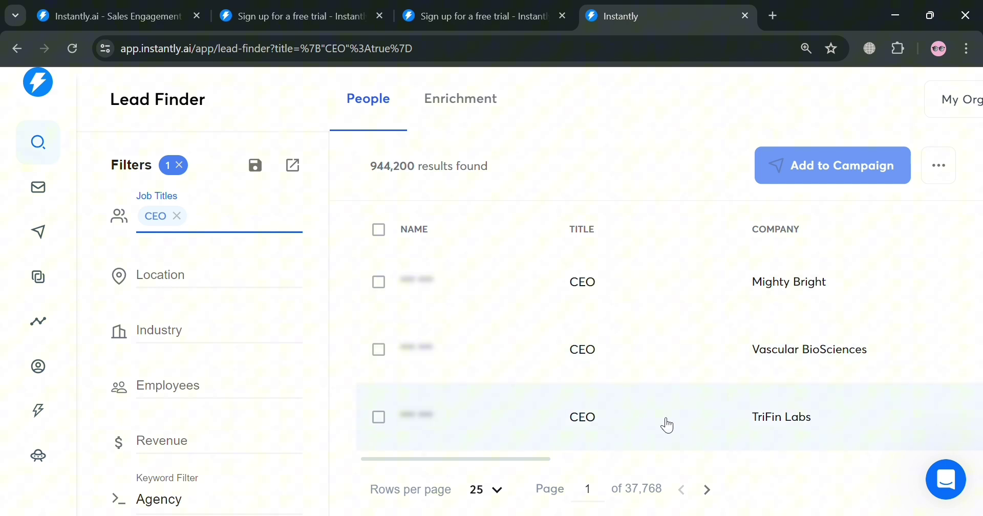
- Select the Ceo lead at C T N, try to add it to a campaign, and close the dialog
left_click_drag(461, 458, 414, 487)
scroll(527, 278, "down", 4)
scroll(521, 285, "up", 2)
left_click(383, 336)
left_click(858, 168)
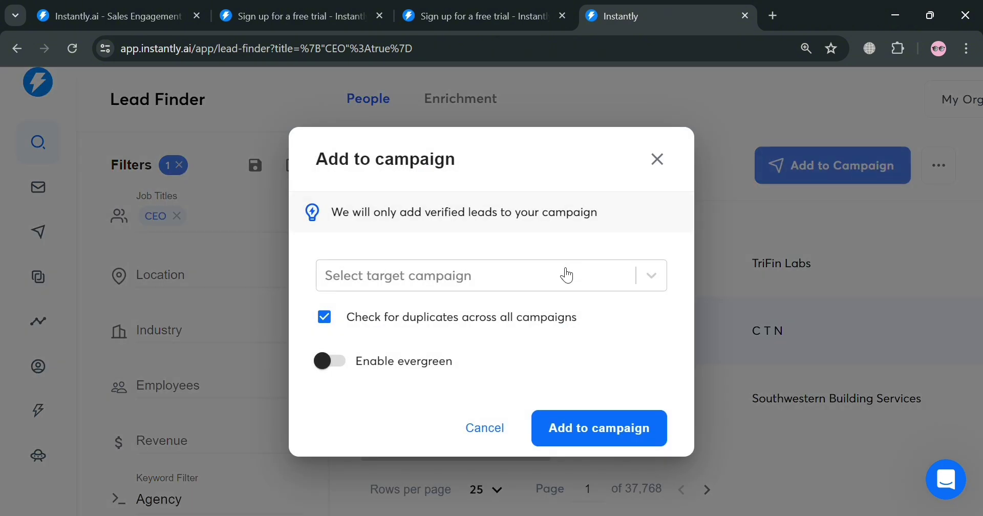
left_click(595, 275)
left_click(623, 355)
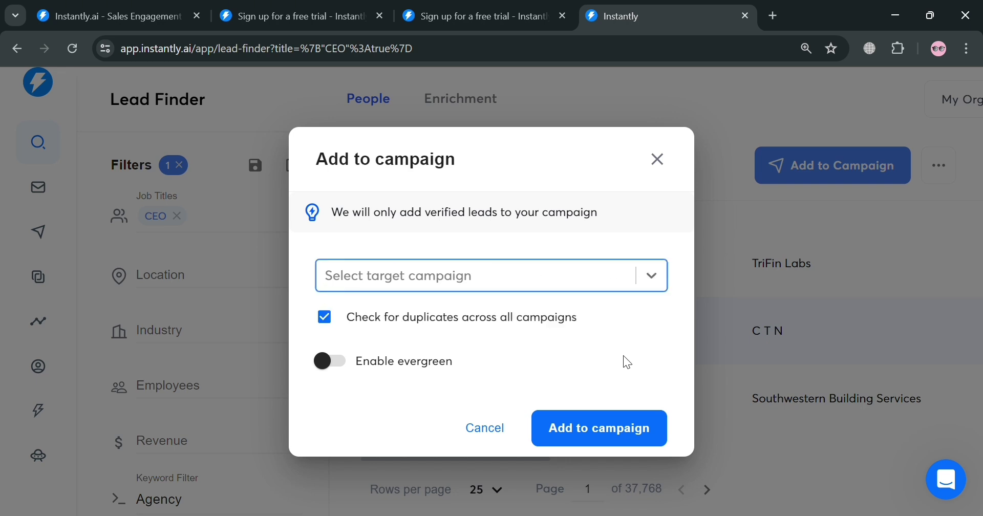
left_click(621, 446)
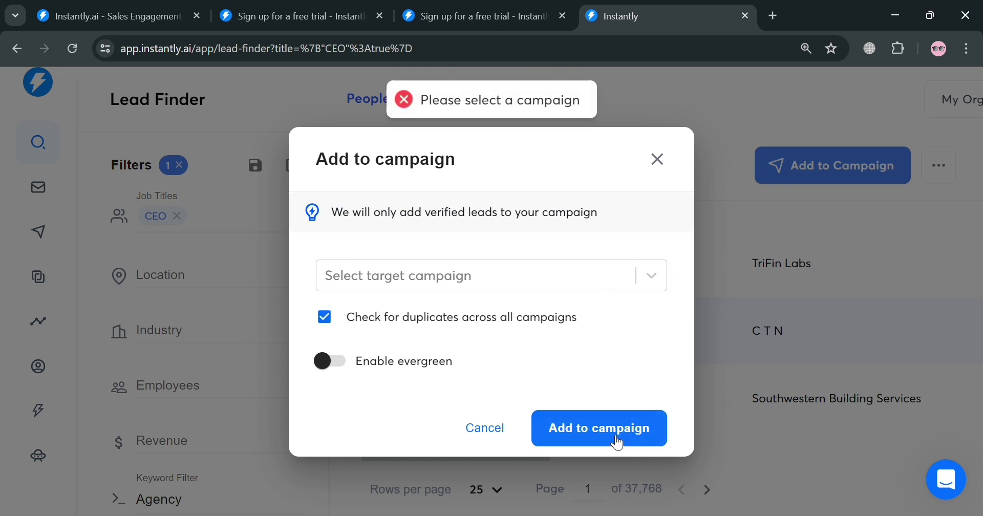
left_click(622, 285)
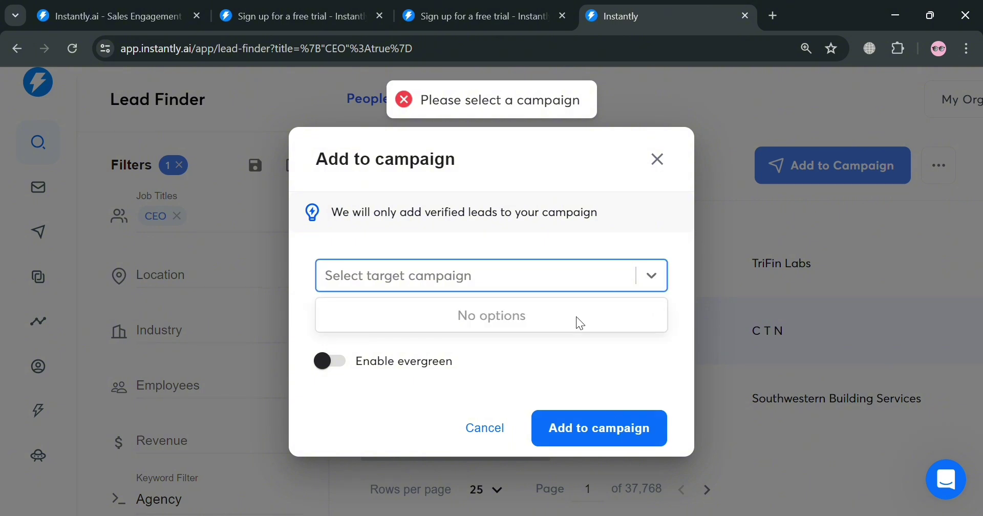
left_click(660, 162)
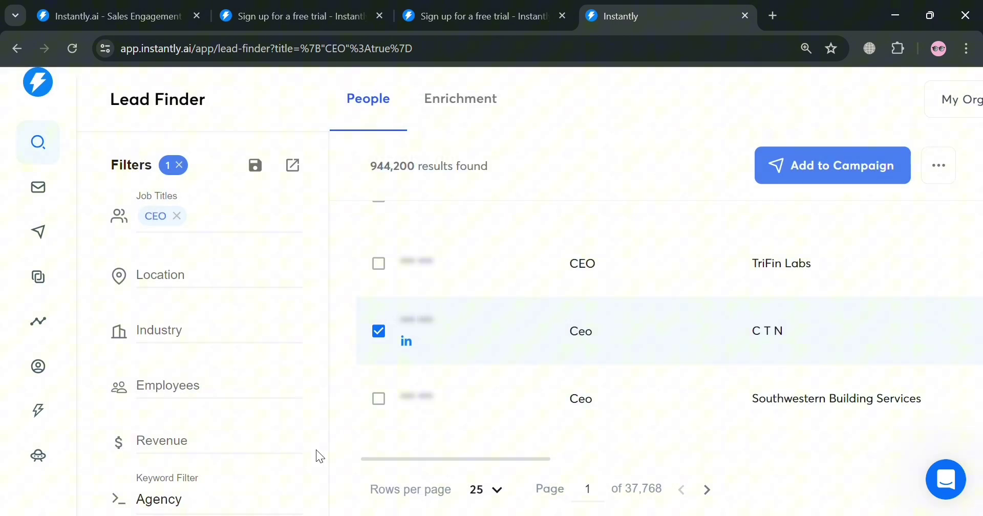
- Remove the CEO job title filter and filter the people search by the location New York, United States
left_click(178, 216)
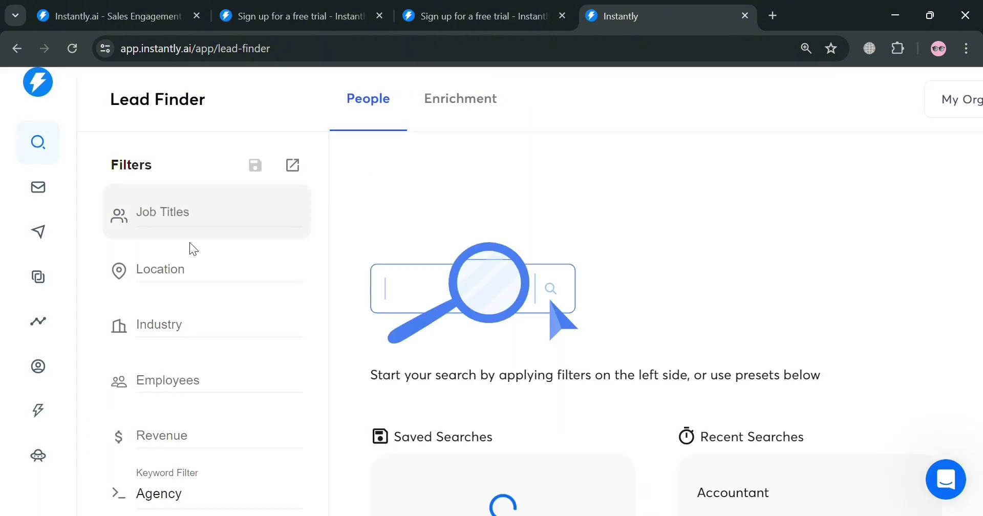
left_click(201, 270)
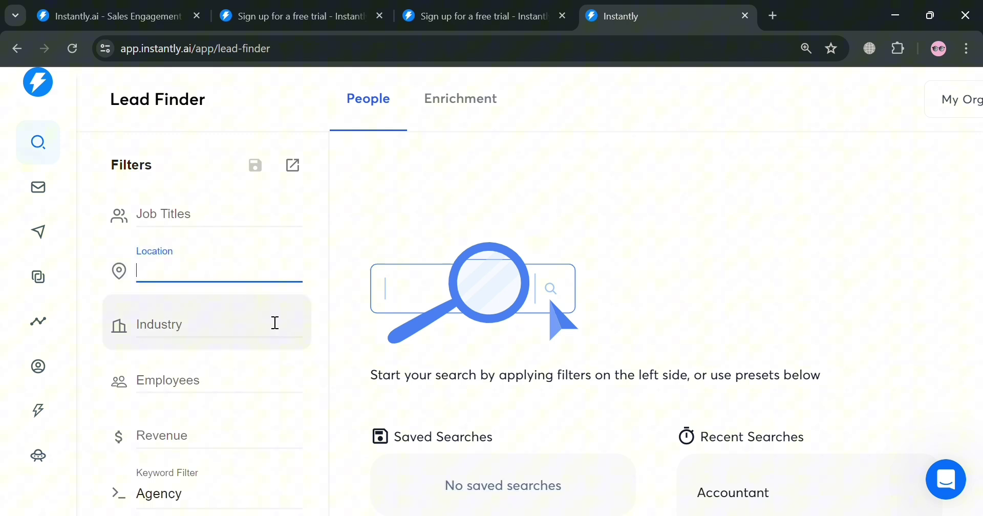
type("New York")
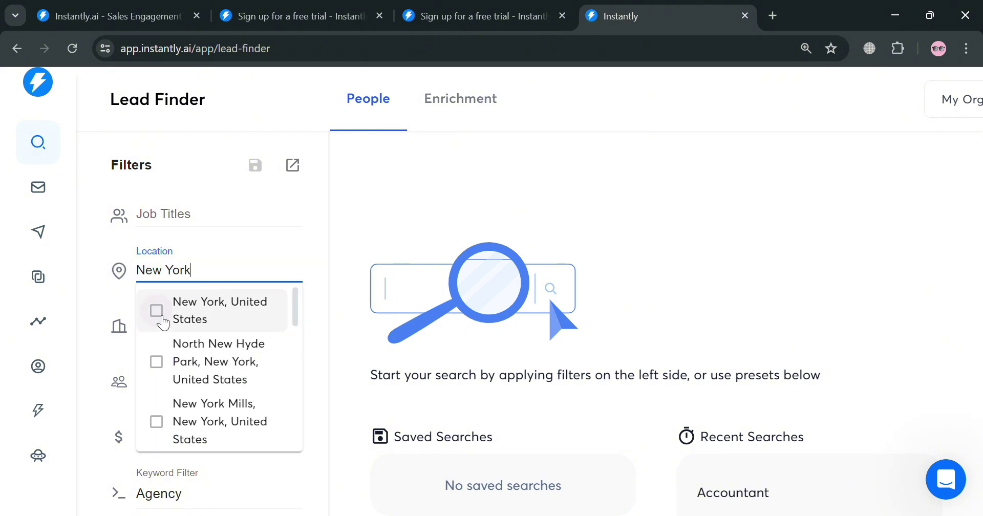
left_click(154, 310)
- Replace the keyword Agency with Fashion and apply it to the people search
left_click(237, 386)
double_click(239, 387)
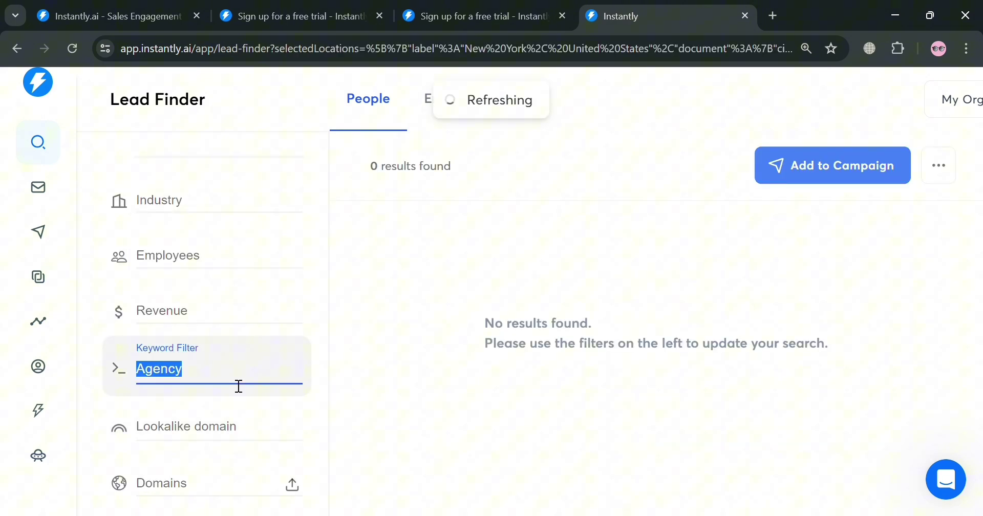
type("Fashion")
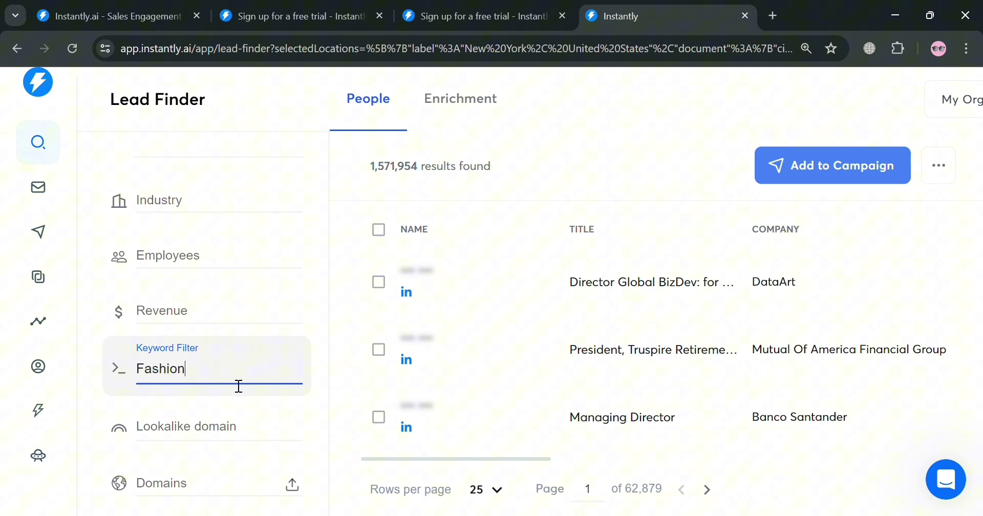
key("Return")
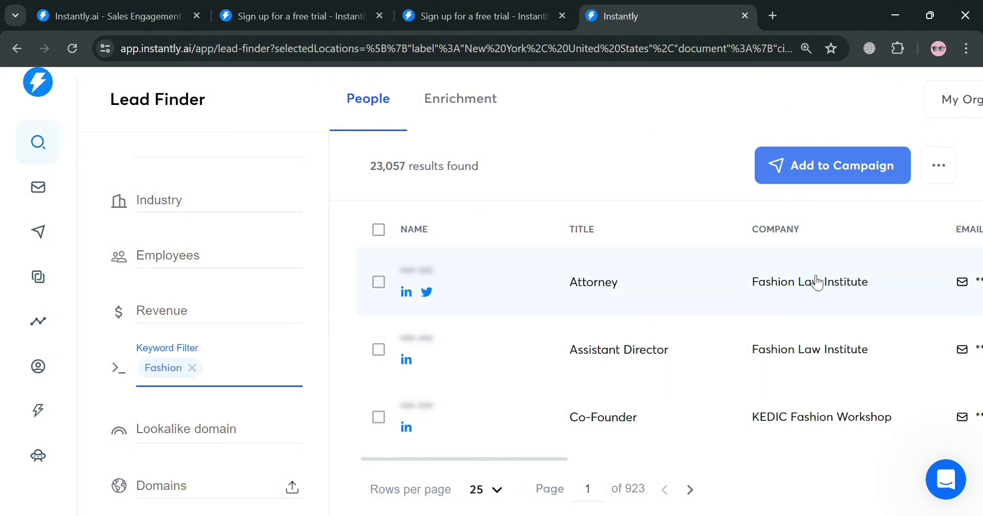
- Examine the lead details of the Senior Omni Channel Operations Manager at Max Fashion Group and the Advisor at New York Fashion Tech Lab
left_click_drag(535, 455, 557, 422)
left_click(557, 421)
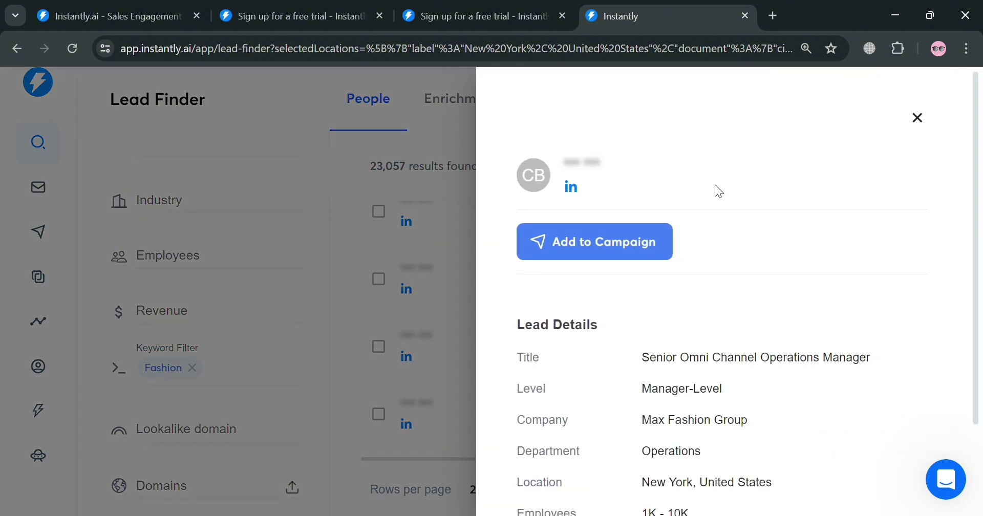
left_click(919, 117)
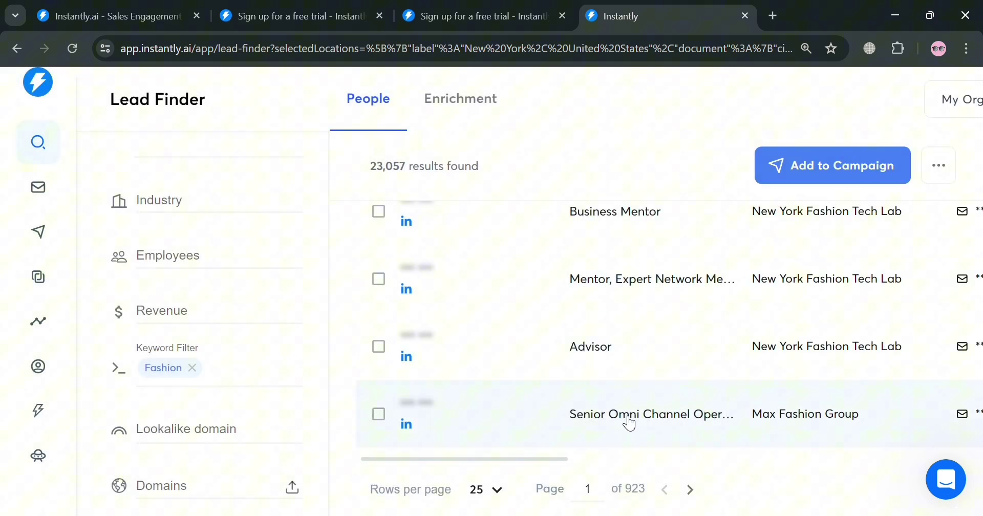
left_click(635, 358)
scroll(633, 353, "down", 2)
scroll(727, 363, "down", 1)
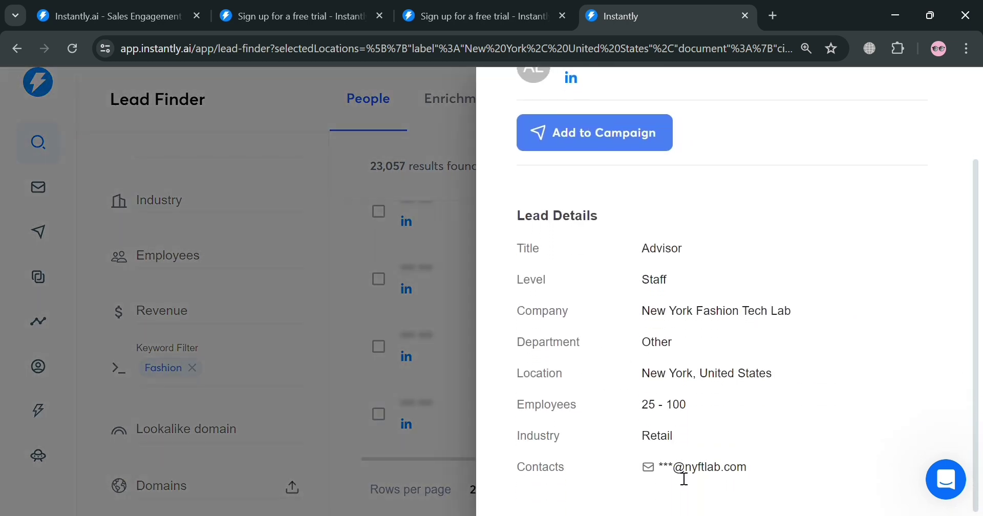
scroll(606, 429, "up", 3)
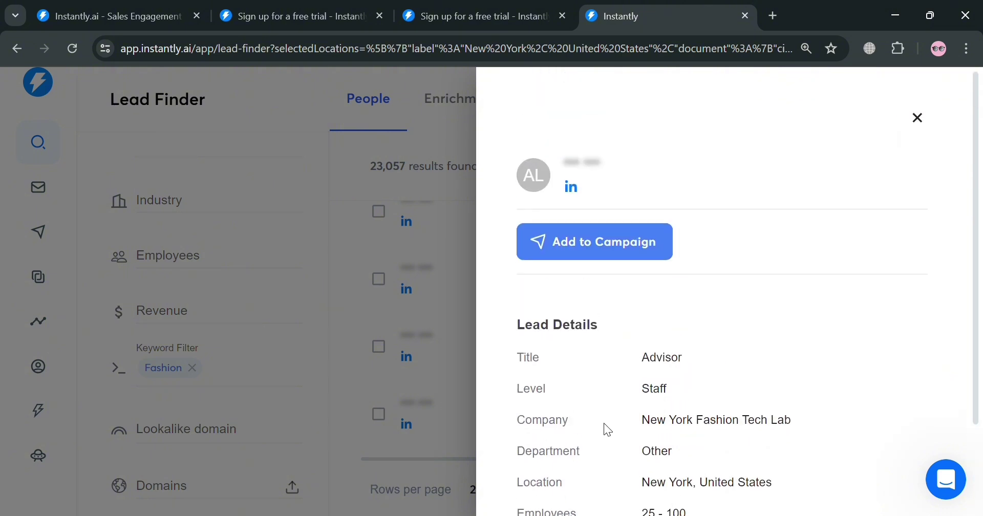
left_click(931, 117)
- Expand the additional filters and restrict the people search to the Finance & Administration department
scroll(257, 444, "down", 2)
scroll(257, 440, "down", 2)
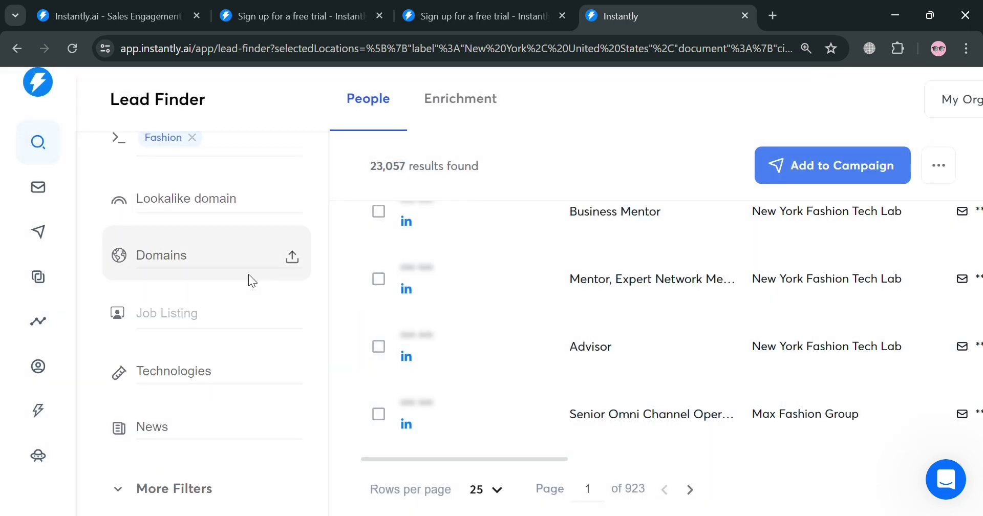
scroll(228, 424, "down", 2)
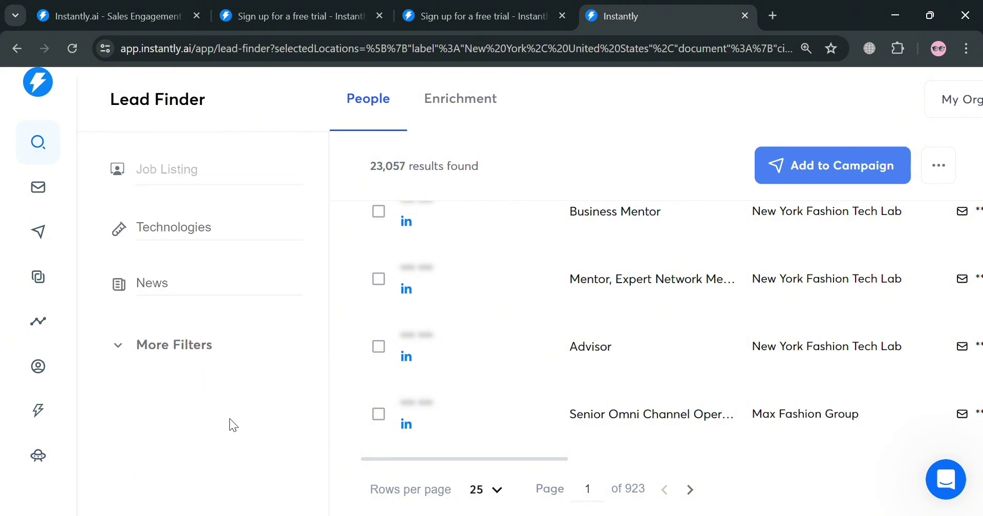
left_click(146, 348)
scroll(183, 351, "down", 1)
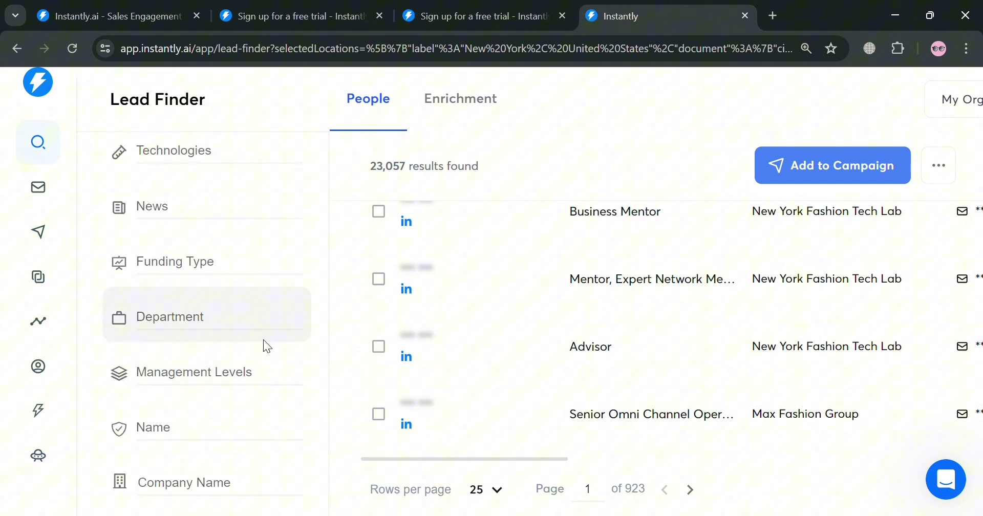
left_click(242, 332)
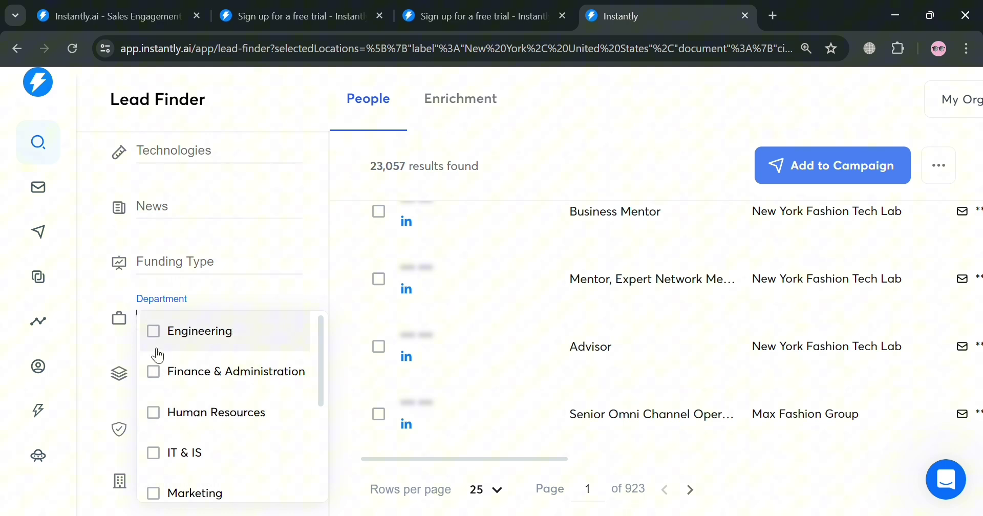
left_click(154, 373)
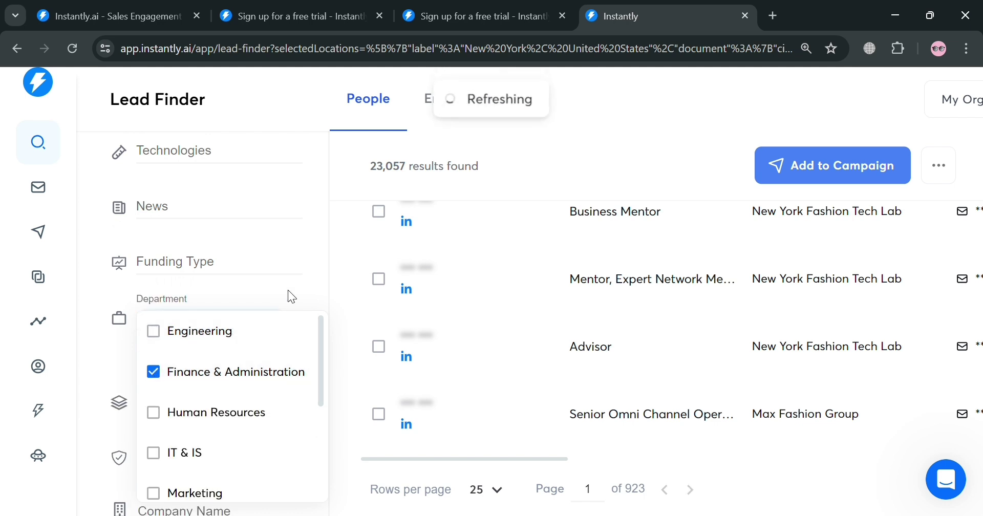
left_click(315, 292)
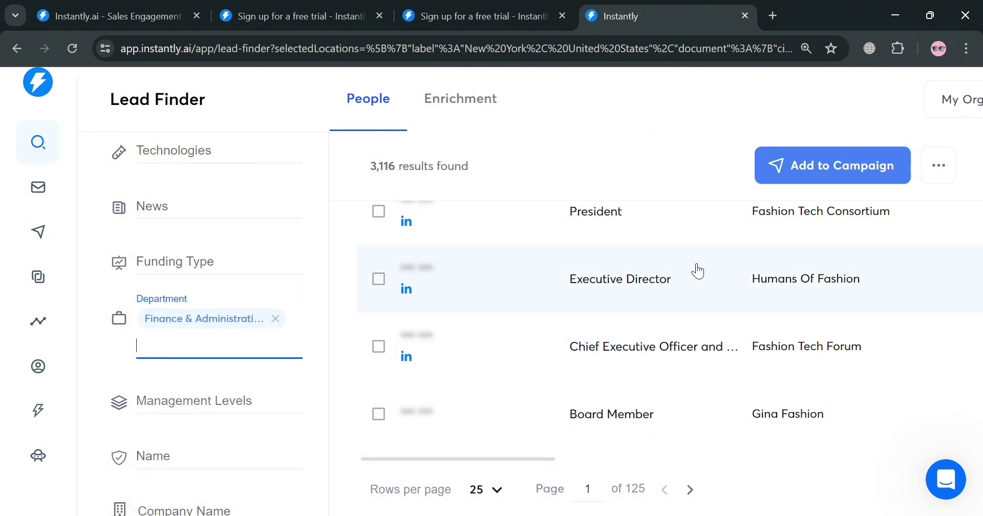
- Check the remaining filters and the extra actions available for the found leads
scroll(272, 423, "down", 5)
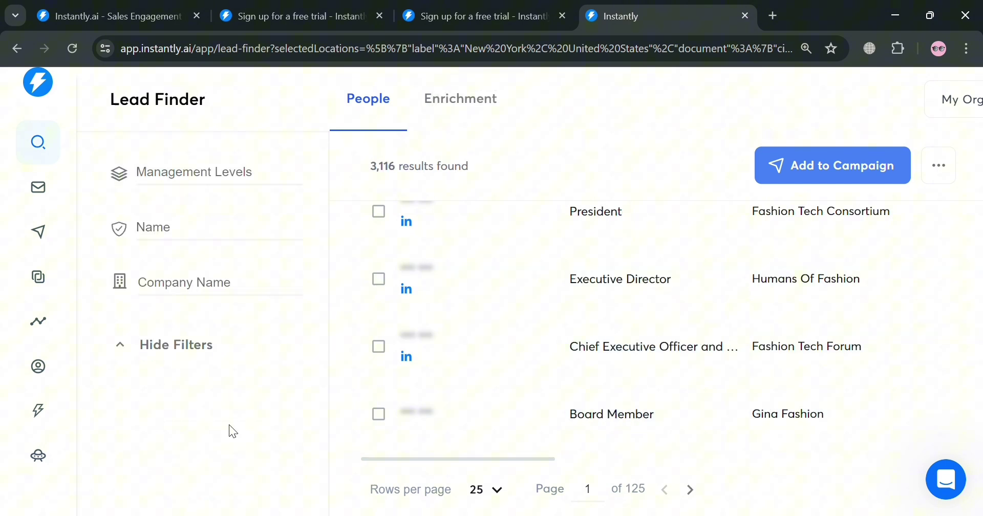
left_click(939, 167)
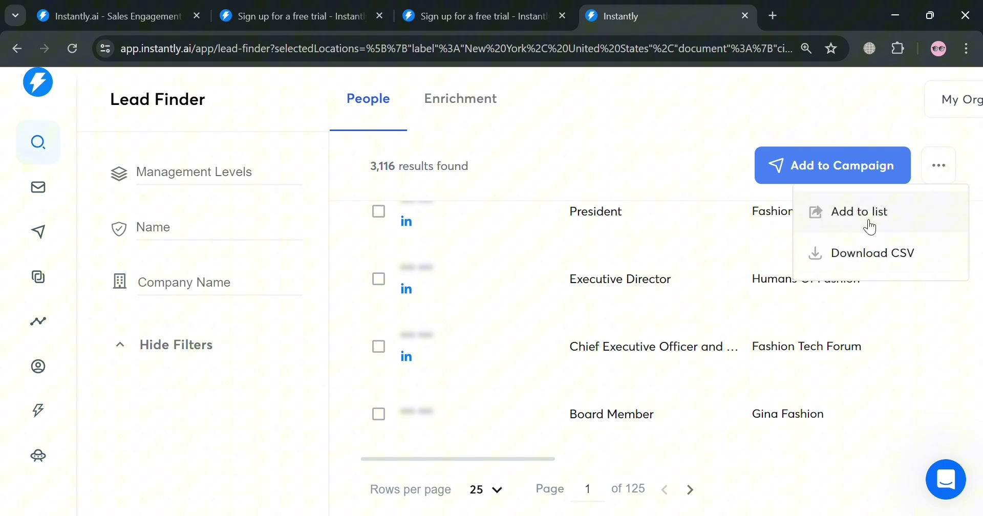
left_click(601, 150)
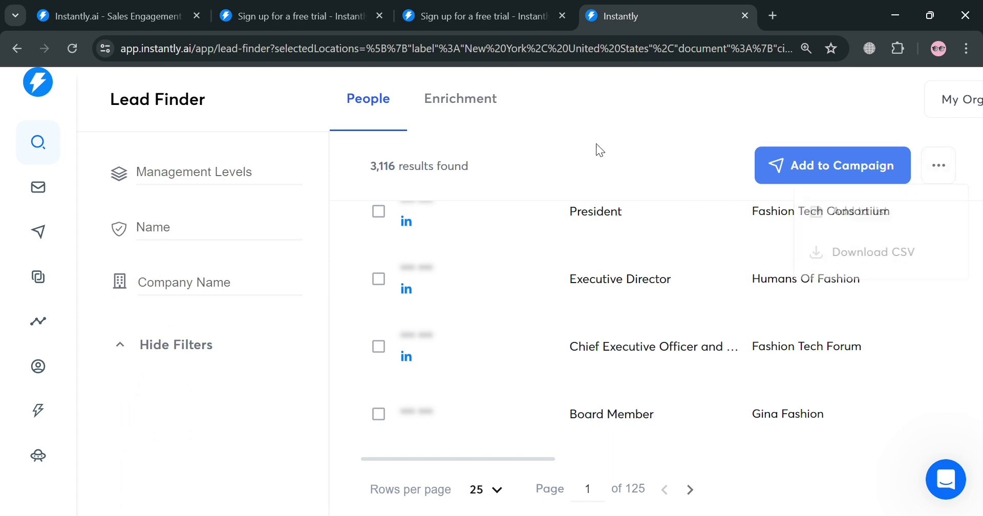
- Try to create a new list in the Enrichment section of Lead Finder
left_click(461, 107)
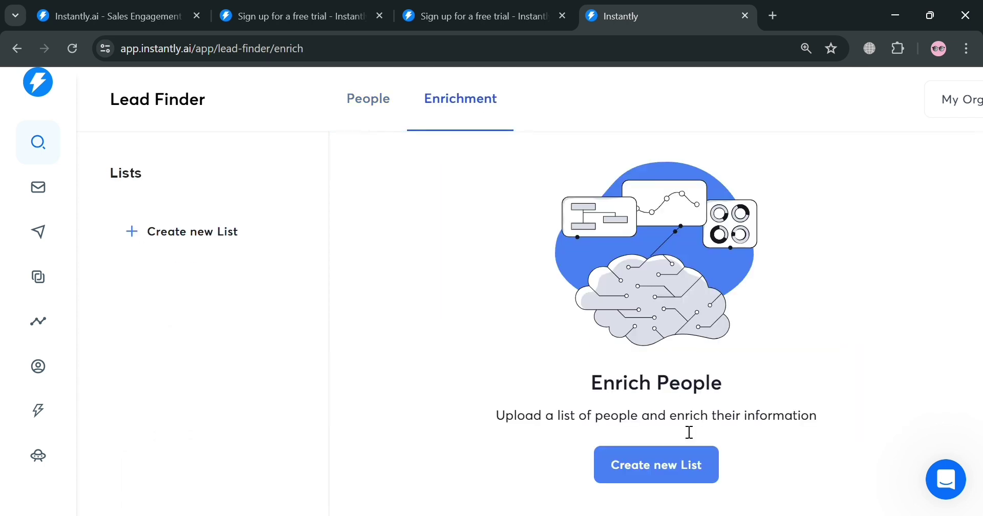
left_click(208, 237)
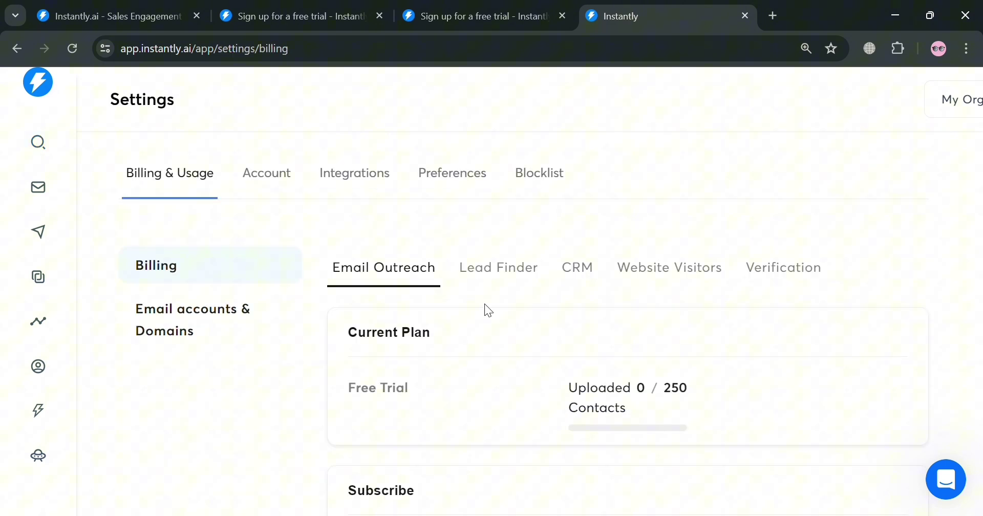
- Look through the billing settings and the provider options for connecting a new email account
scroll(438, 359, "down", 3)
scroll(512, 367, "up", 3)
left_click(57, 190)
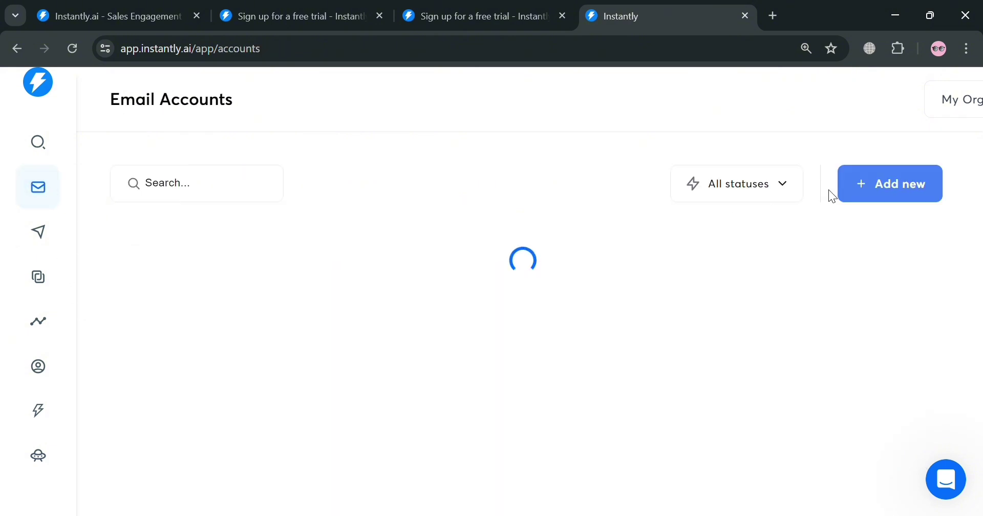
left_click(896, 192)
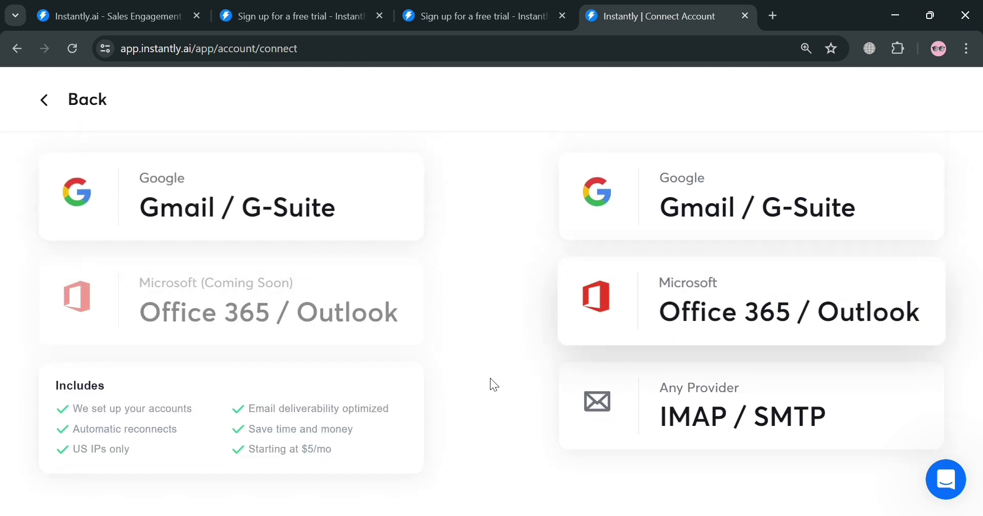
left_click(55, 109)
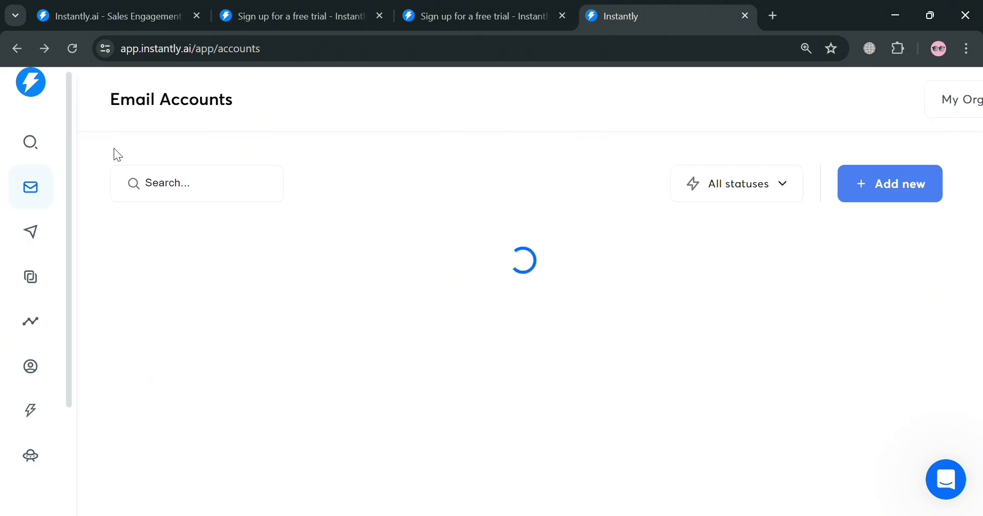
- Create a new campaign named My Campaign
left_click(37, 239)
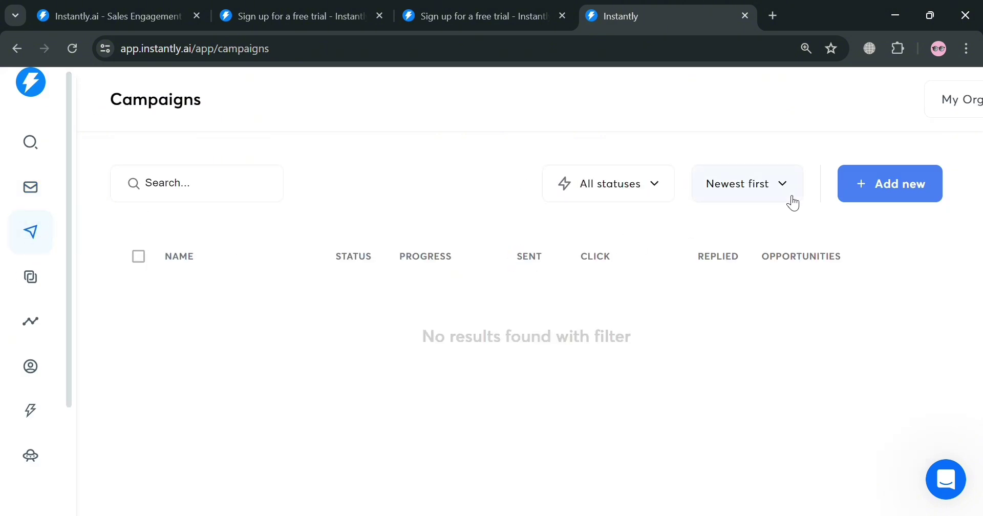
left_click(906, 196)
scroll(743, 431, "down", 5)
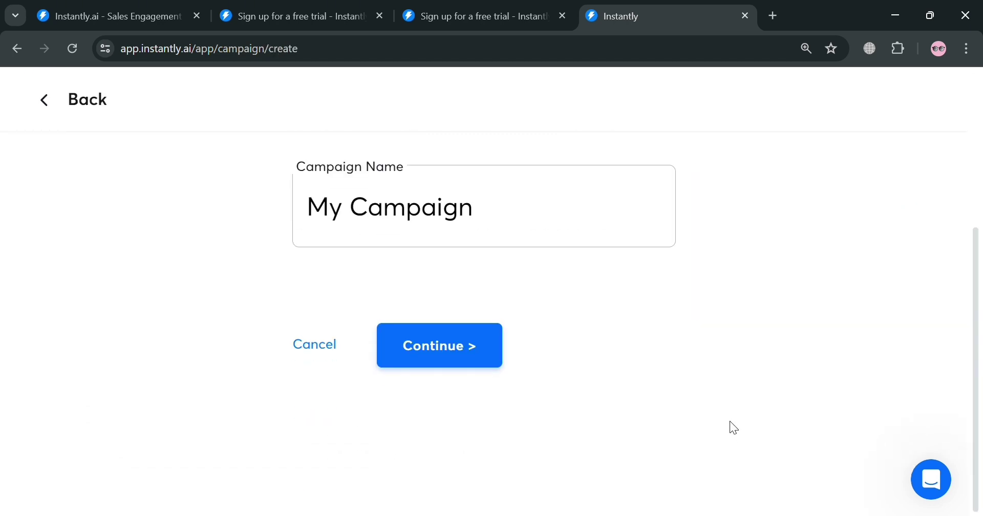
key("ctrl+plus")
key("ctrl+minus")
key("ctrl+minus")
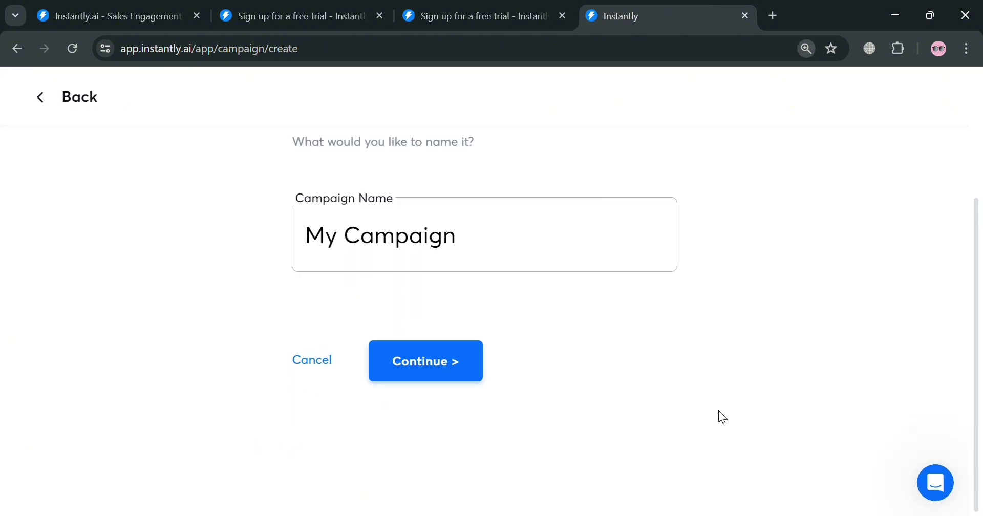
key("ctrl+minus")
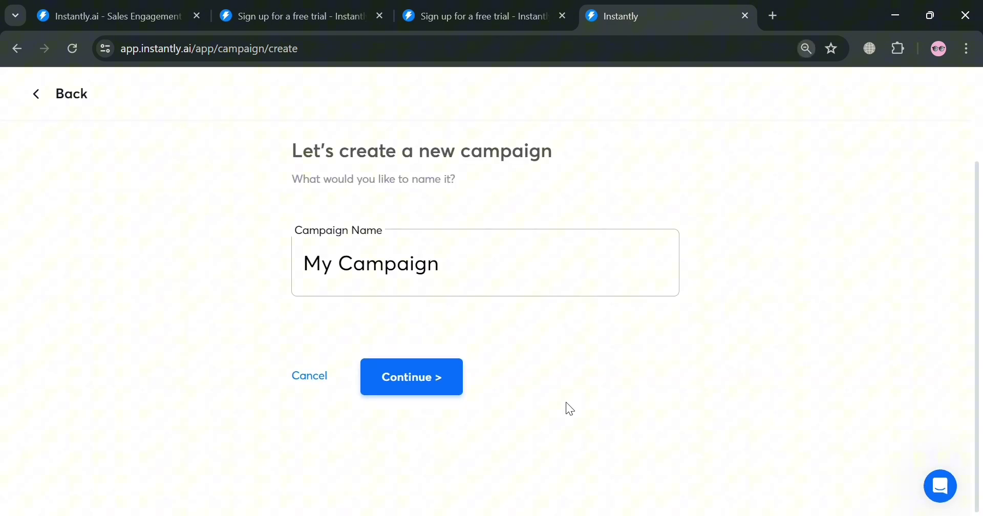
left_click(444, 381)
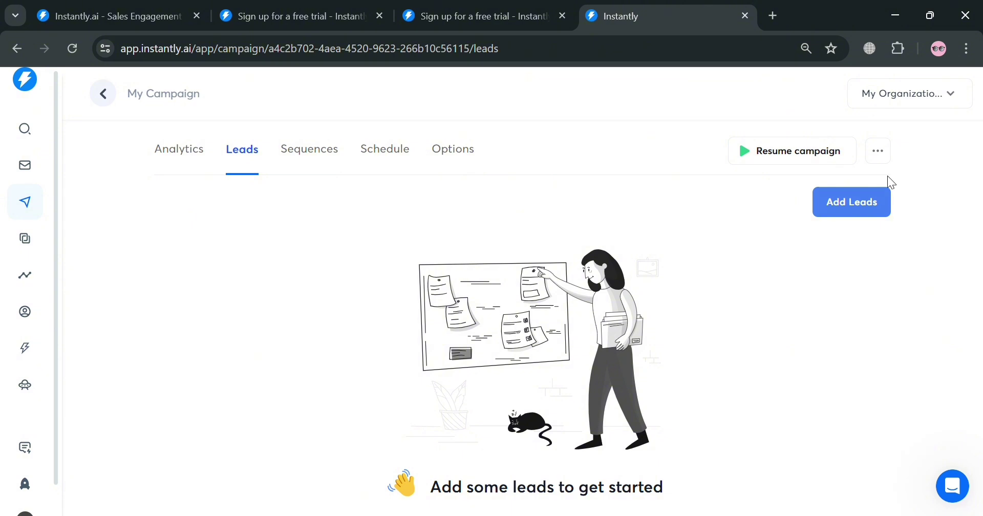
- Start adding leads to My Campaign with Lead Finder as the source
left_click(862, 207)
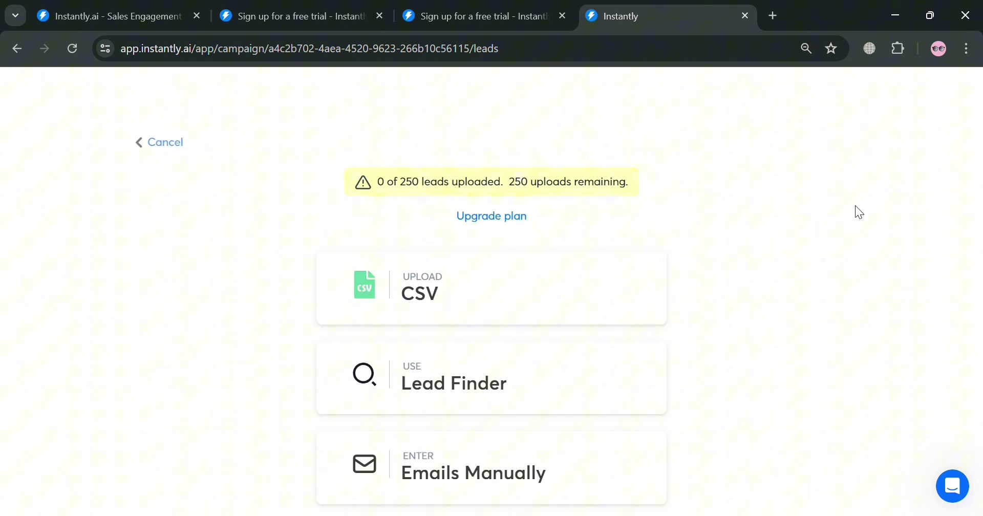
scroll(502, 346, "down", 3)
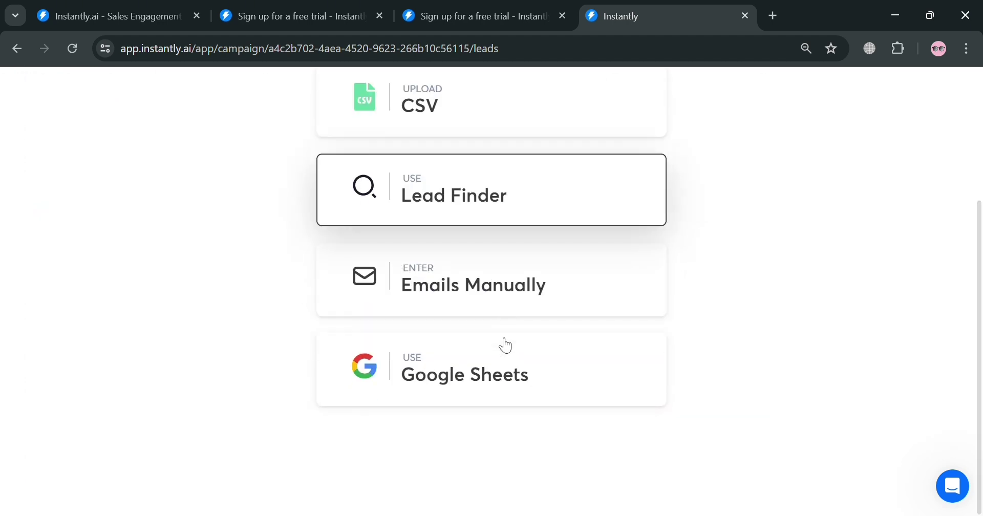
left_click(562, 191)
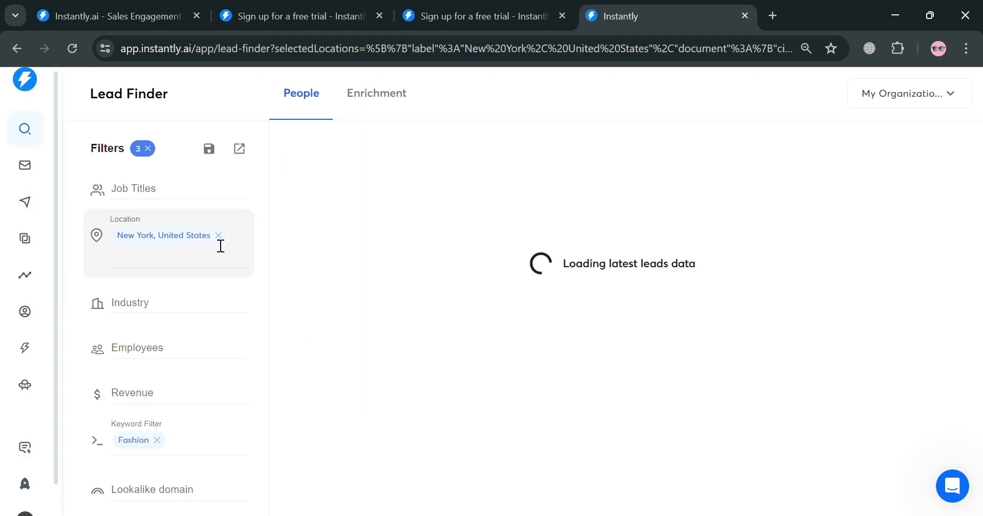
- Select the Director of Planning and Cross-Channel Buyer at Max Fashion Group and the Founder of FreeFashionInternships among the found leads
scroll(219, 369, "down", 6)
scroll(226, 334, "up", 2)
scroll(225, 334, "up", 1)
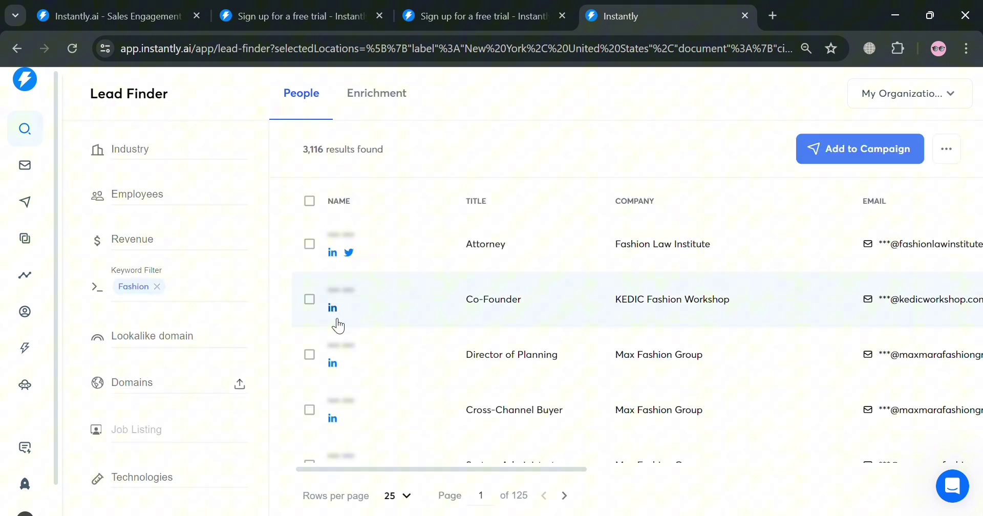
left_click(309, 354)
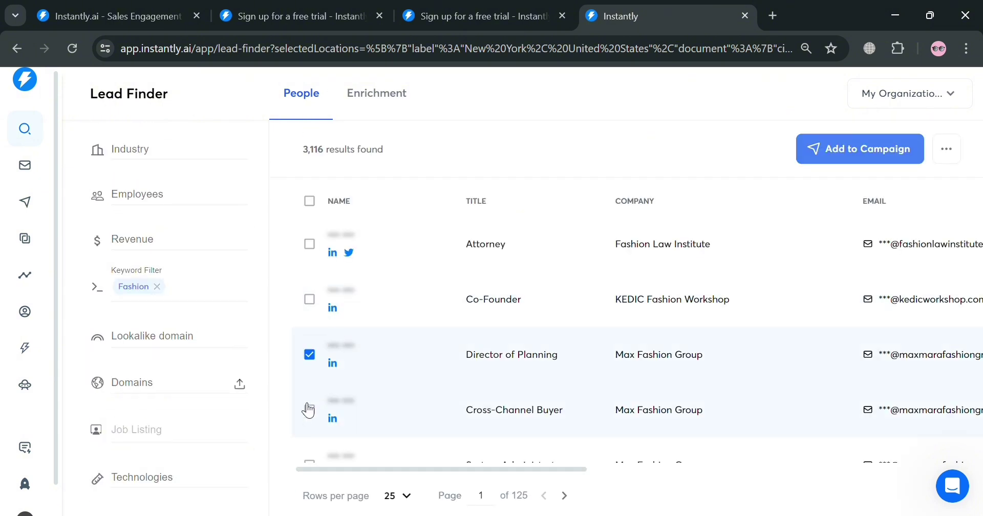
left_click(309, 410)
scroll(423, 384, "down", 3)
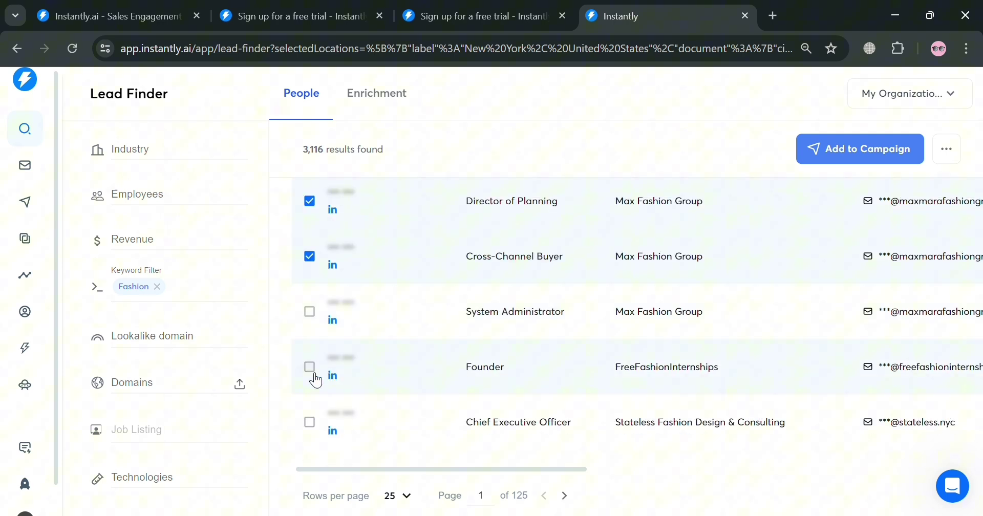
left_click(310, 368)
- Add the selected leads to My Campaign, declining the plan upgrade
left_click(855, 163)
left_click(587, 283)
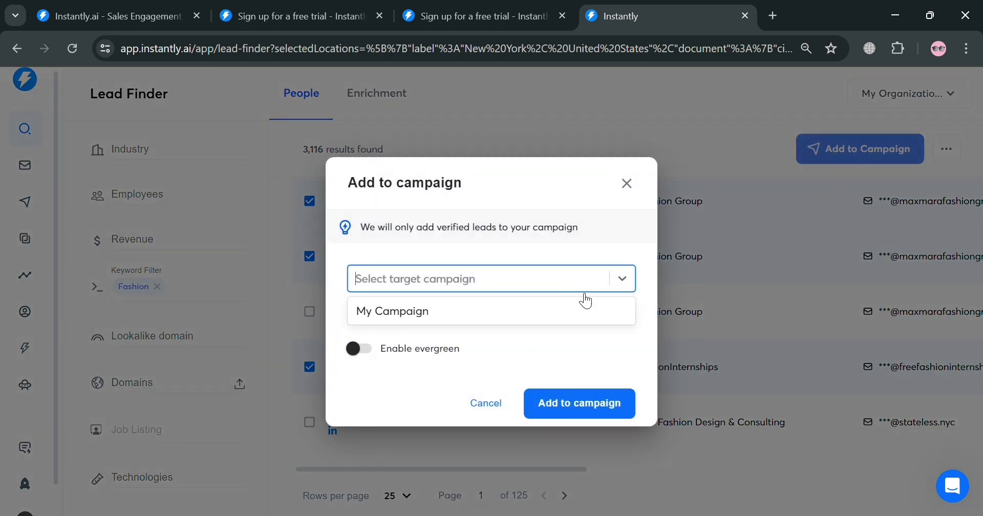
left_click(592, 311)
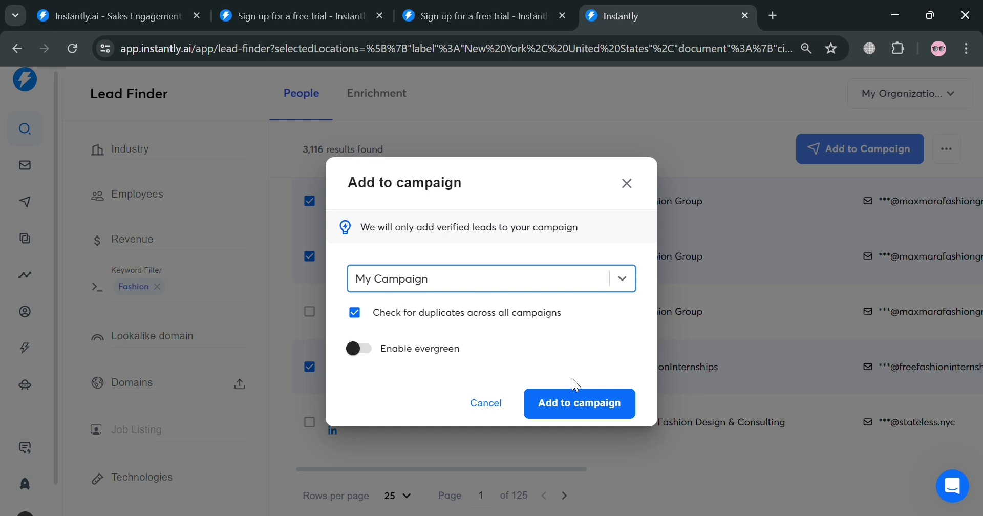
left_click(575, 412)
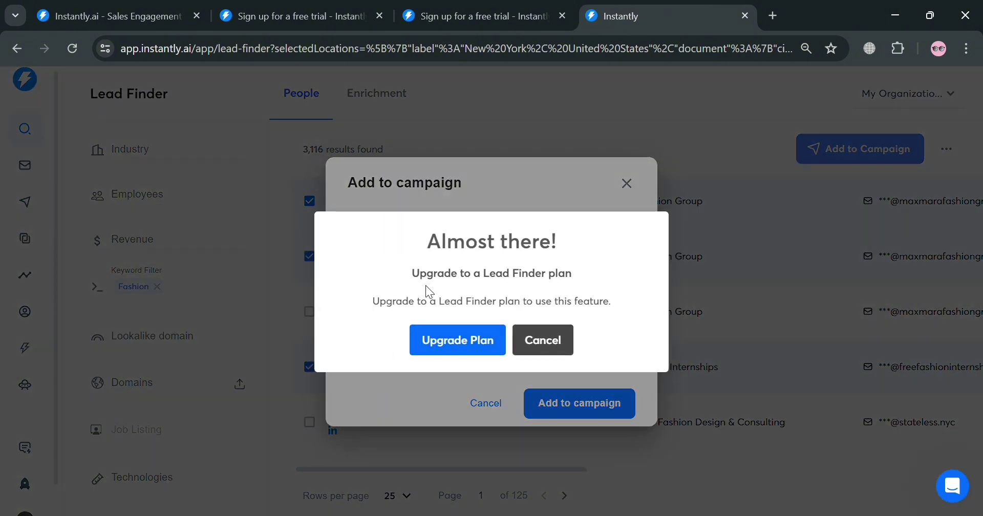
left_click(559, 340)
left_click(592, 406)
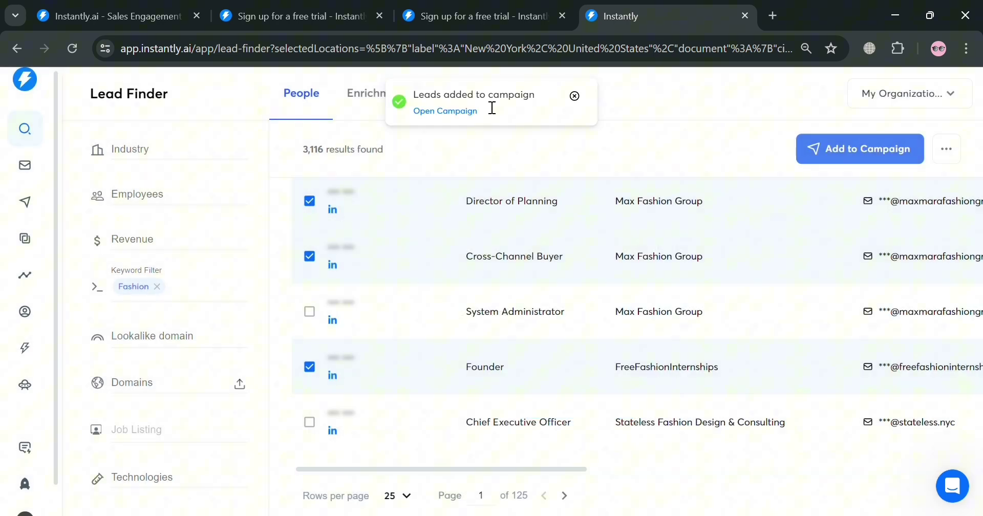
- Open My Campaign from Lead Finder and review the leads added to it
left_click(470, 112)
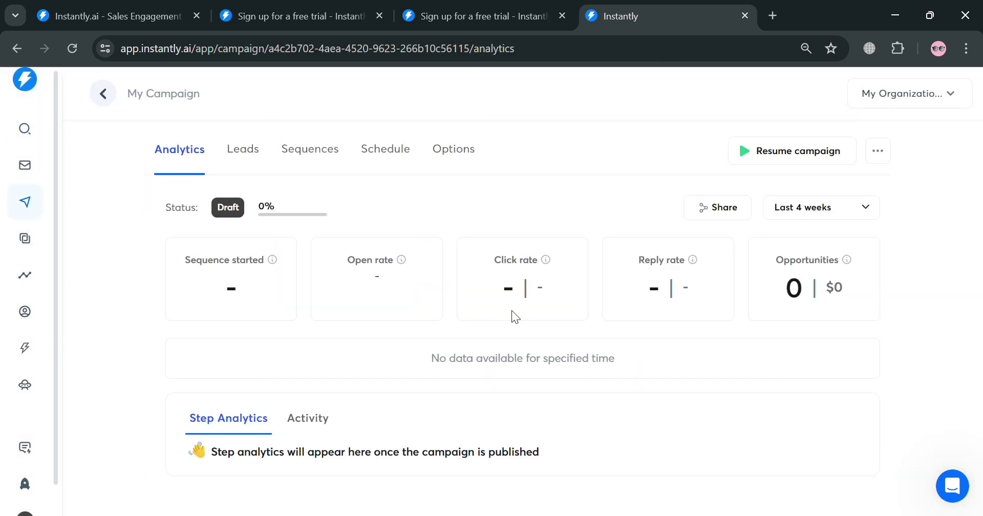
left_click(244, 156)
scroll(340, 355, "down", 1)
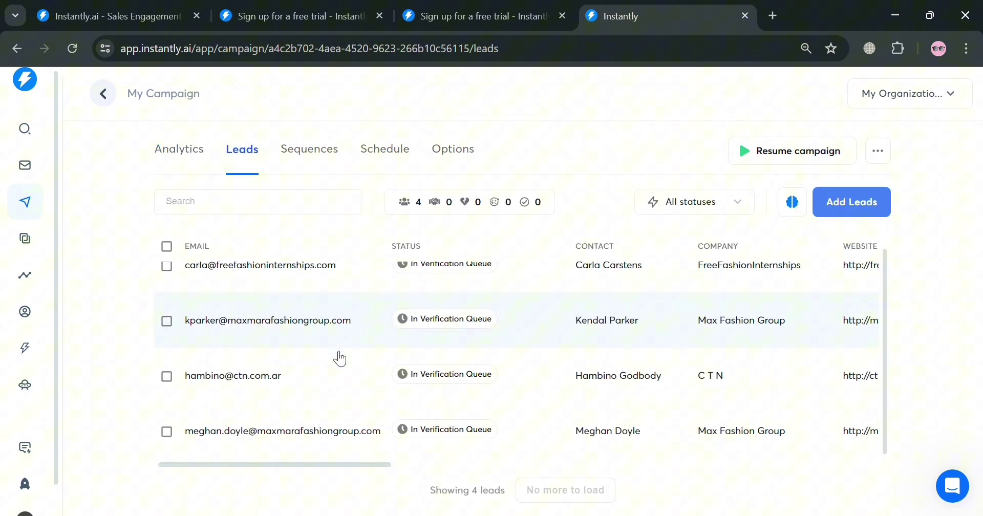
scroll(486, 358, "up", 1)
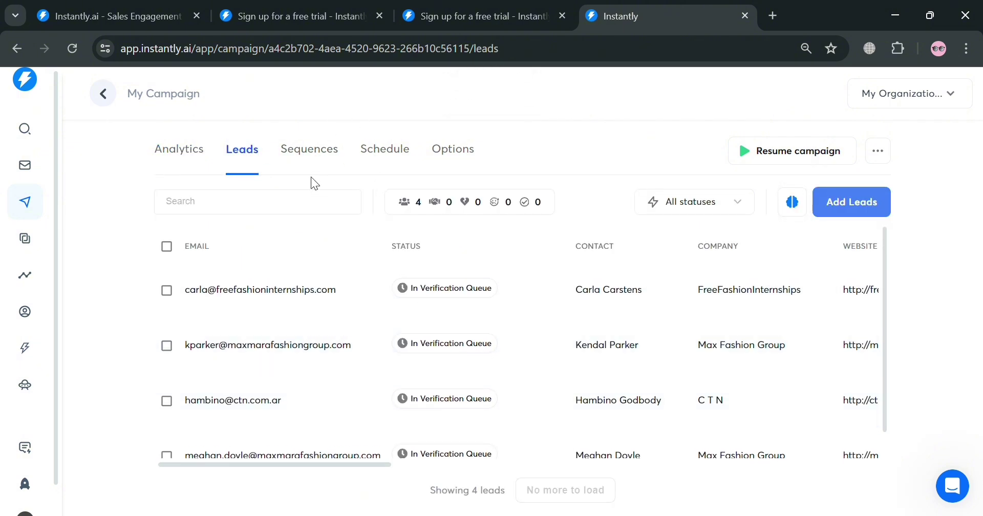
- Examine the campaign's sequence steps and its sending options, including reply handling, open tracking, delivery optimization and daily limit
left_click(317, 150)
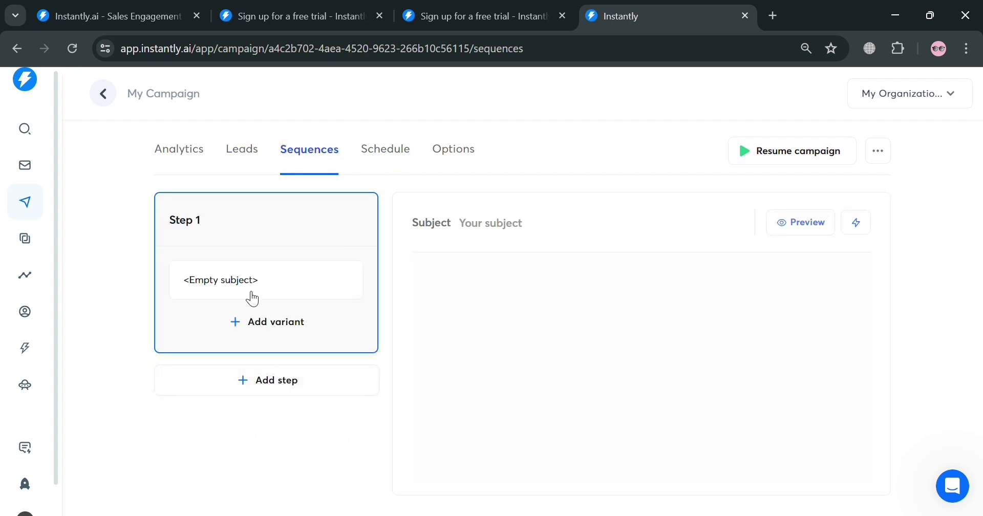
left_click(408, 152)
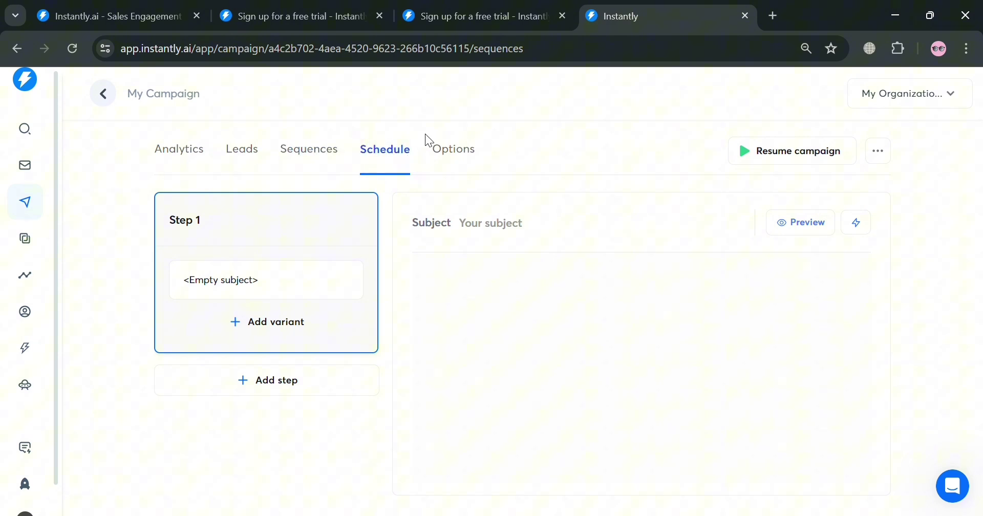
left_click(458, 161)
left_click(467, 152)
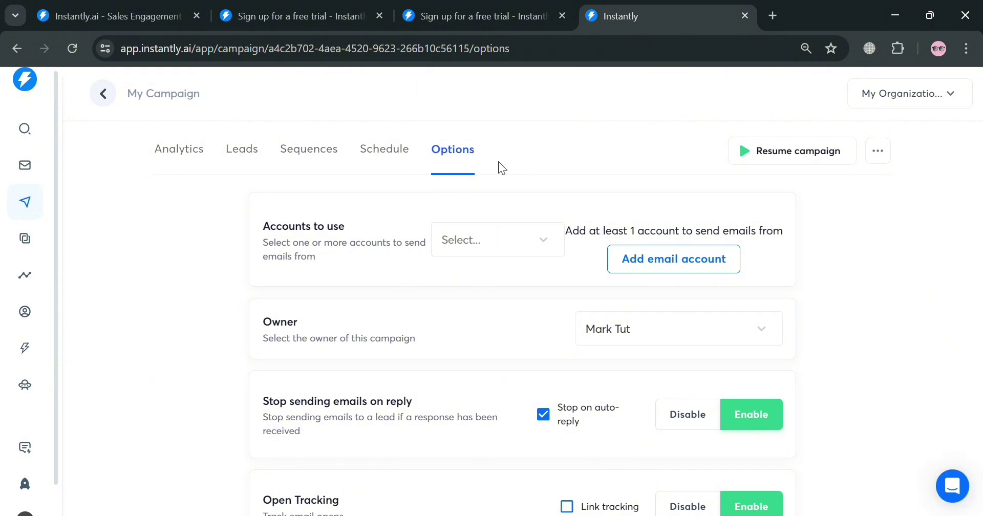
scroll(500, 167, "down", 3)
scroll(681, 271, "down", 3)
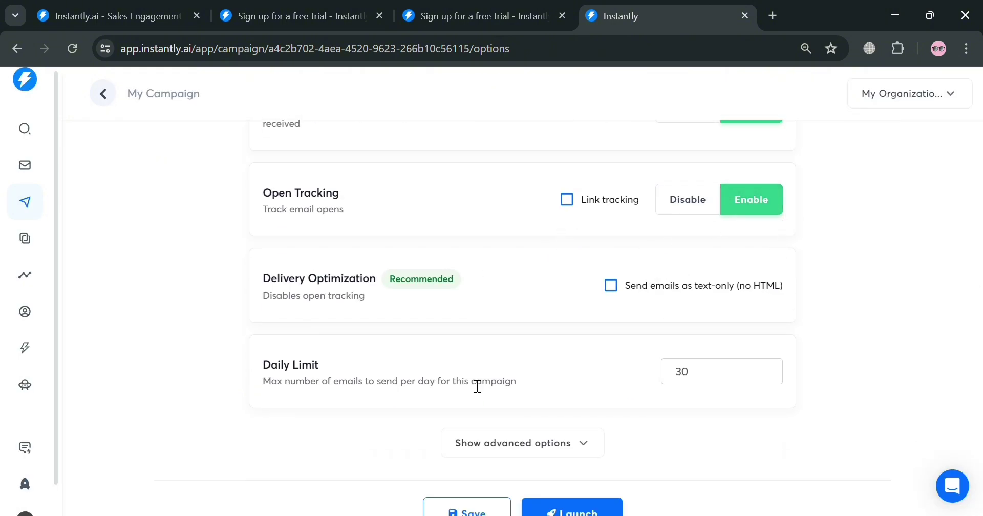
scroll(675, 309, "down", 1)
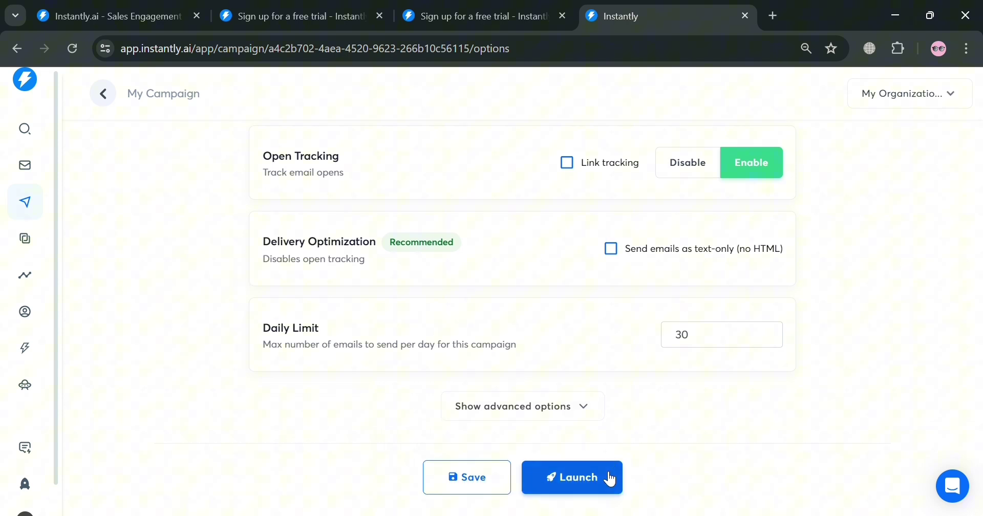
scroll(512, 440, "up", 6)
- Review the campaign schedule's timing, timezone and days, and save it with its default settings
left_click(395, 154)
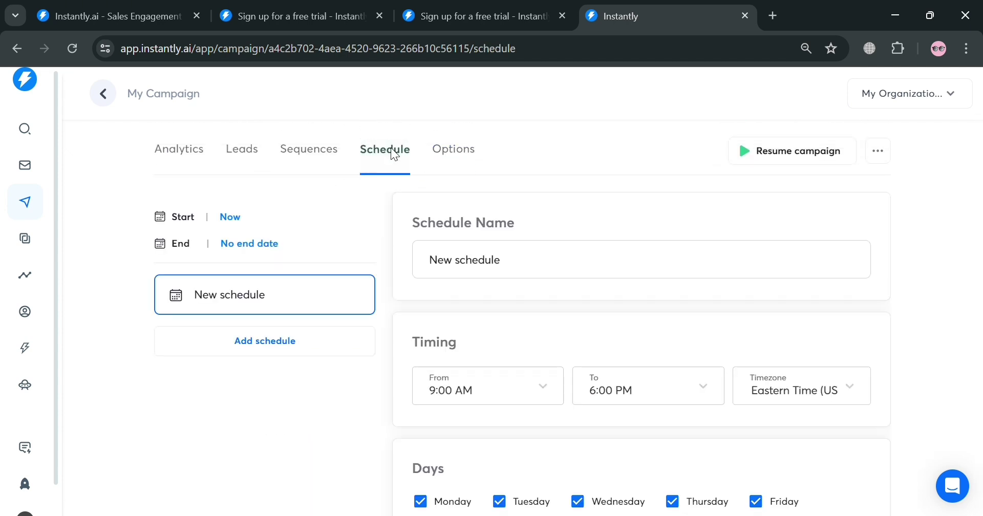
scroll(589, 279, "down", 2)
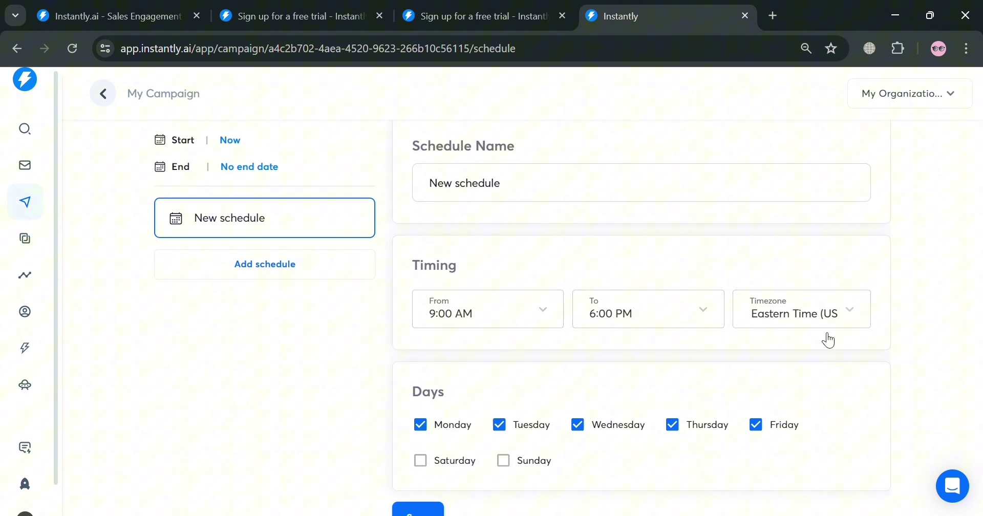
scroll(582, 367, "down", 1)
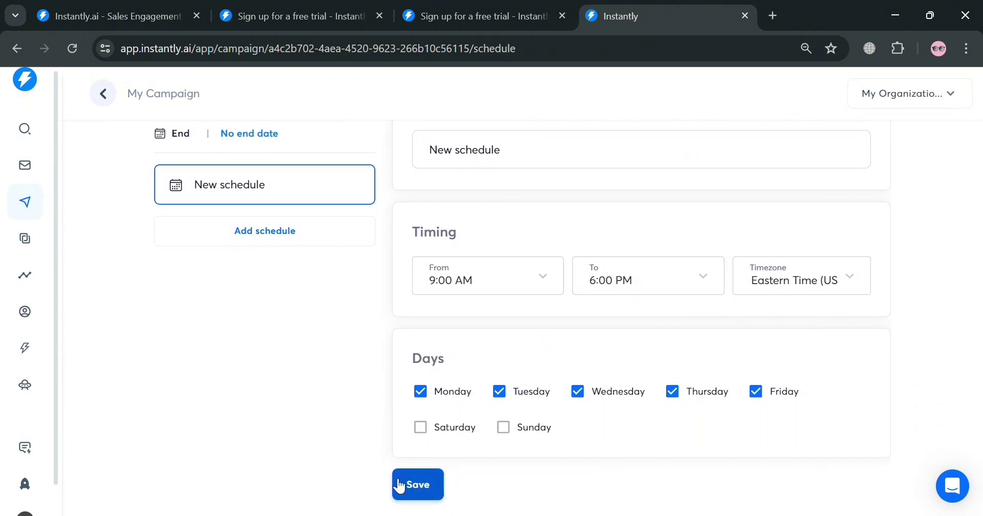
scroll(380, 473, "up", 3)
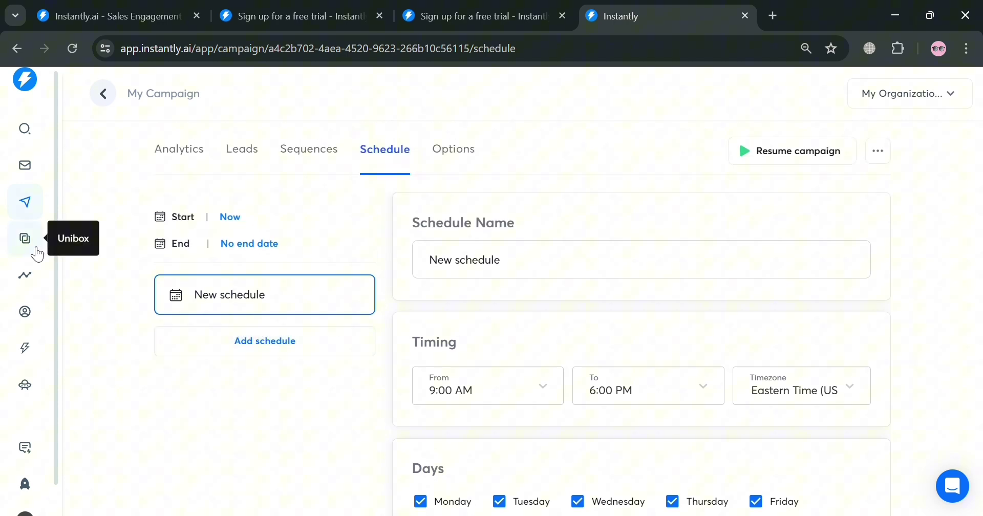
scroll(436, 375, "down", 3)
left_click(421, 482)
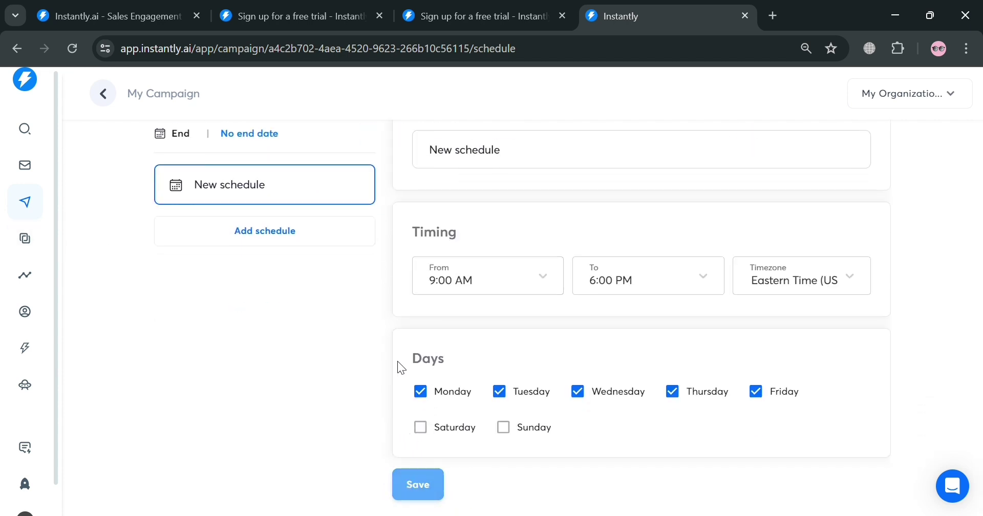
scroll(376, 343, "up", 3)
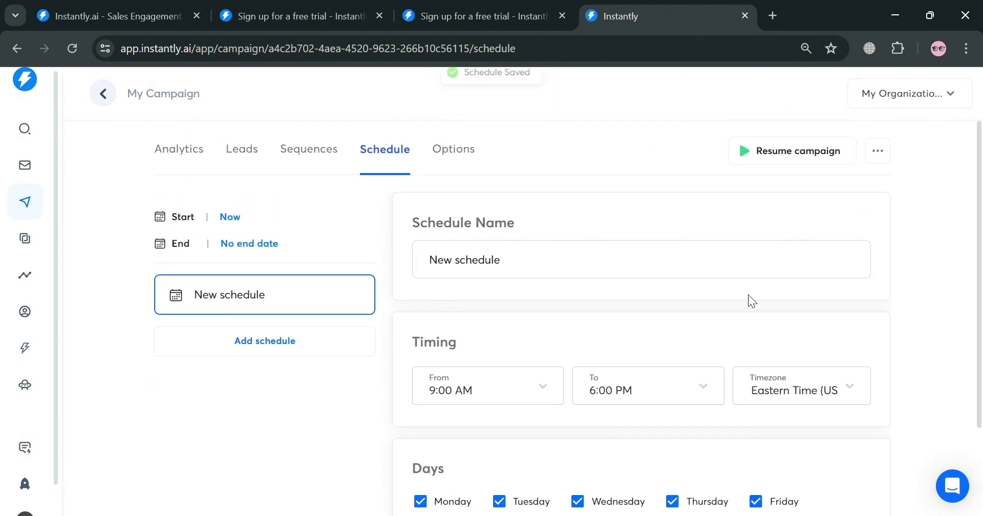
- Return to the campaigns overview, then open Unibox and expand its list of all campaigns
left_click(105, 95)
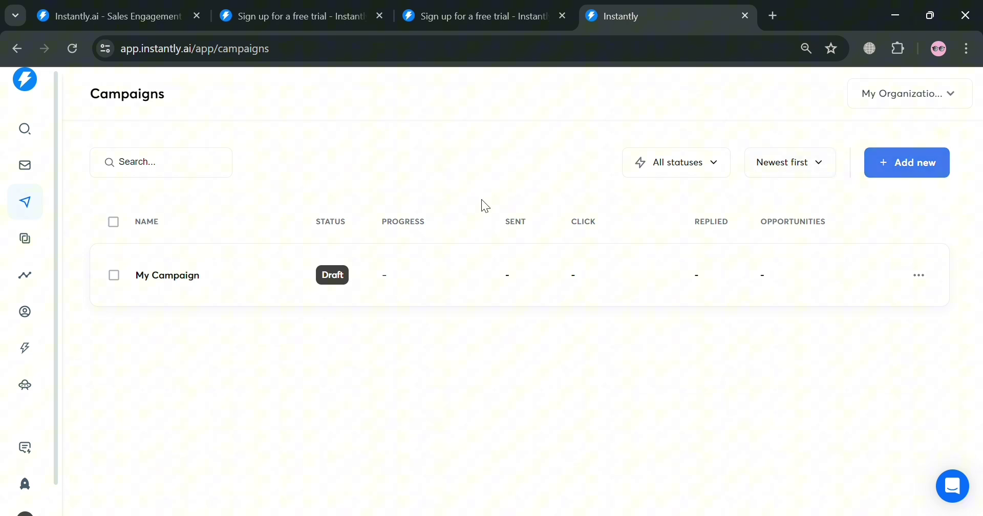
left_click(29, 235)
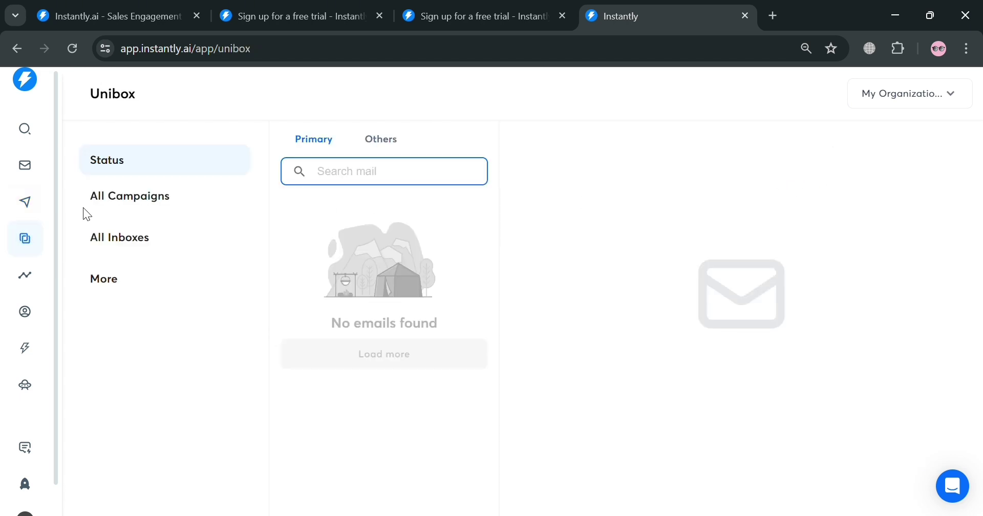
left_click(165, 198)
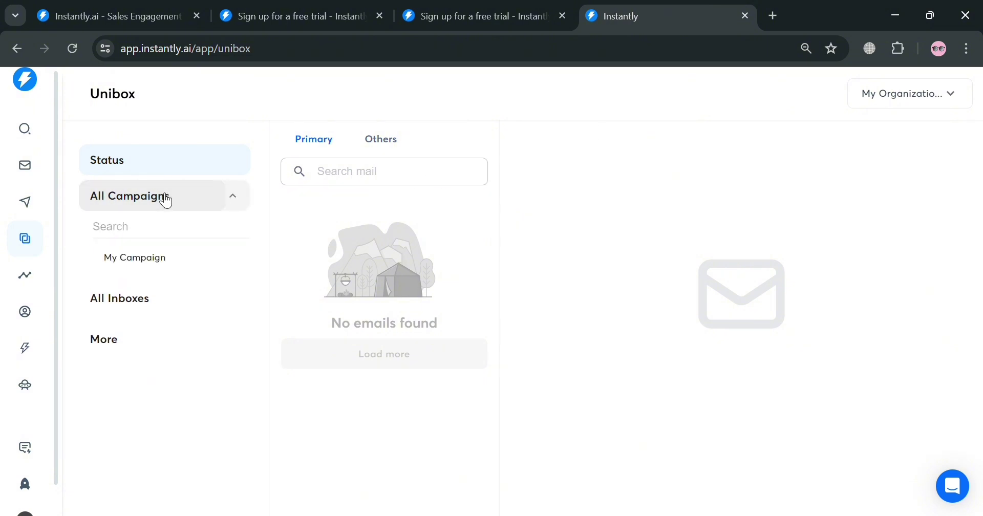
- Filter Unibox by My Campaign and expand its additional mail filters
left_click(183, 256)
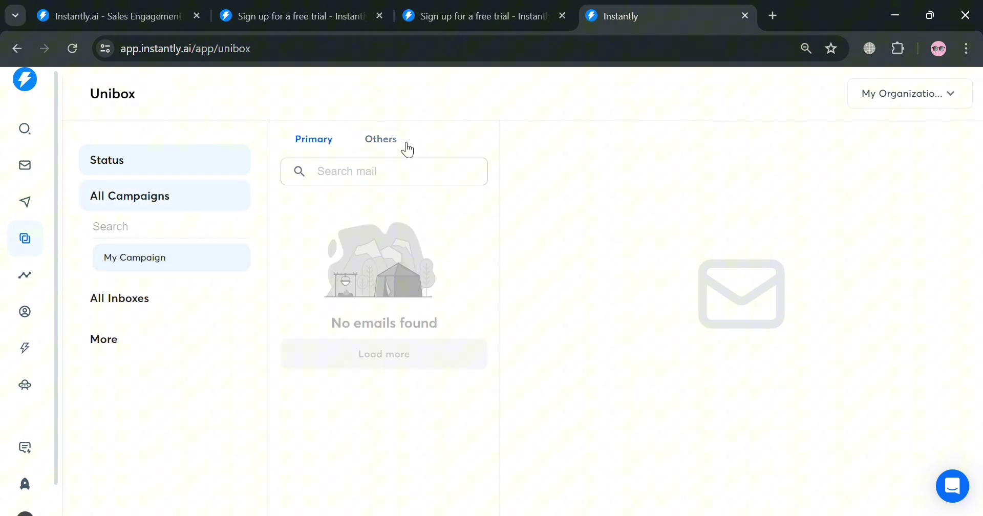
left_click(162, 351)
scroll(169, 410, "down", 1)
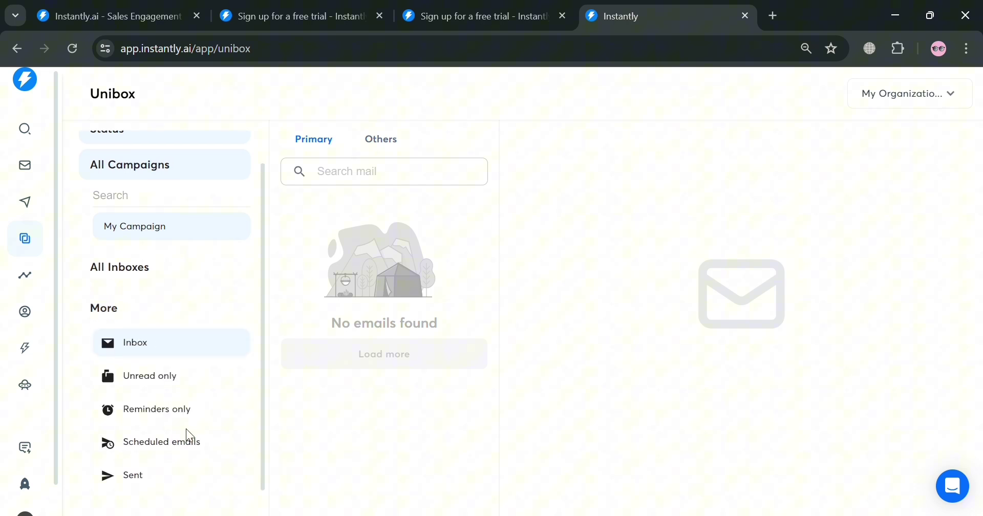
- View the Analytics overview, and open Lead Management to look at its list creation option
left_click(31, 282)
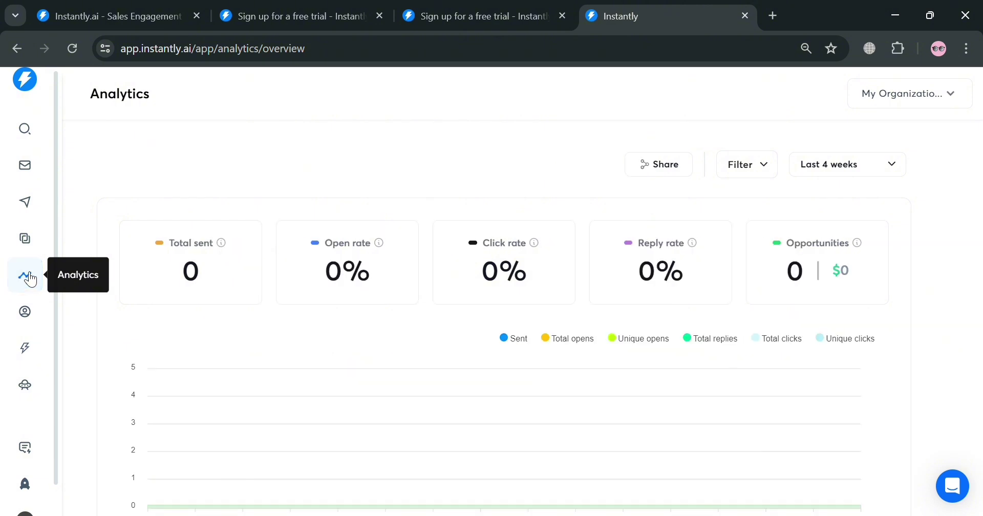
left_click(34, 280)
left_click(27, 313)
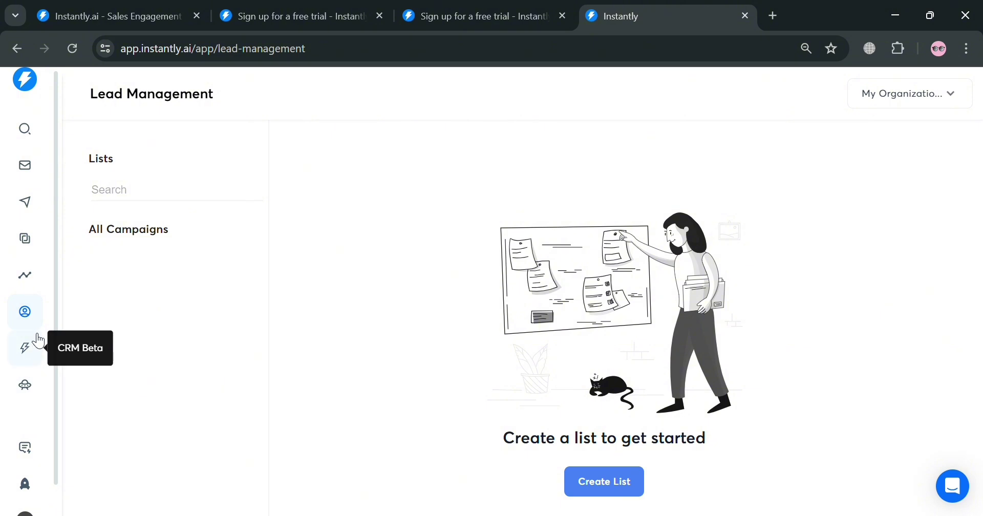
left_click(623, 490)
left_click(544, 350)
- Open the CRM without starting the free trial and browse its Emails, Calls, SMS and Salesflows sections
left_click(26, 356)
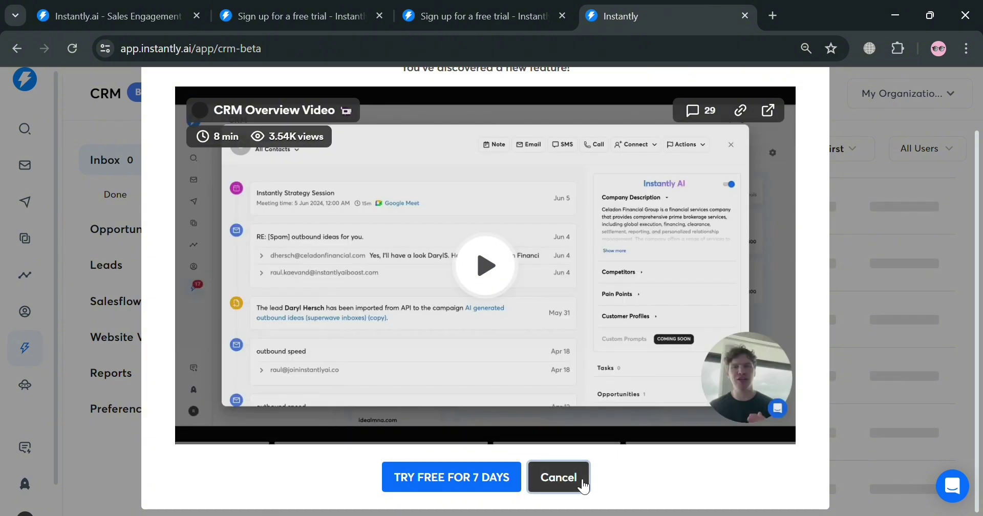
left_click(559, 478)
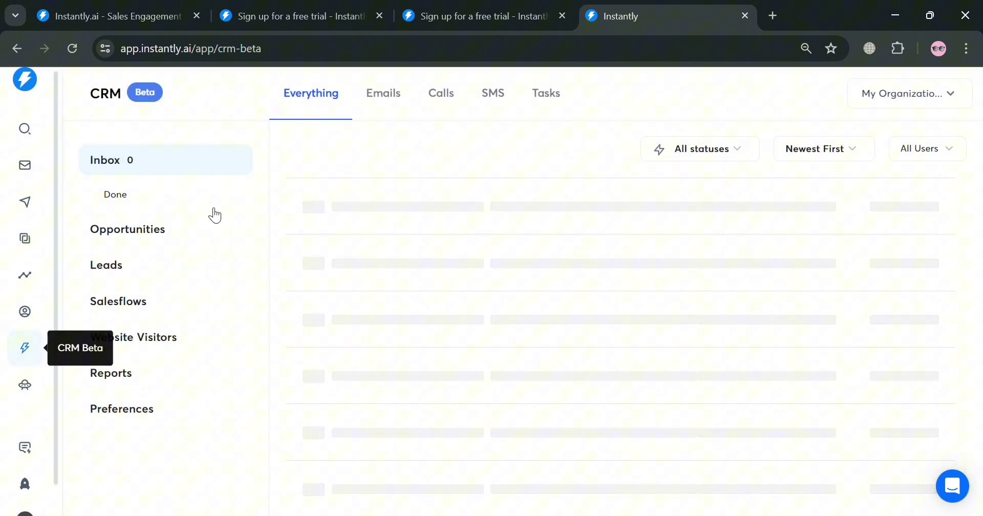
left_click(396, 103)
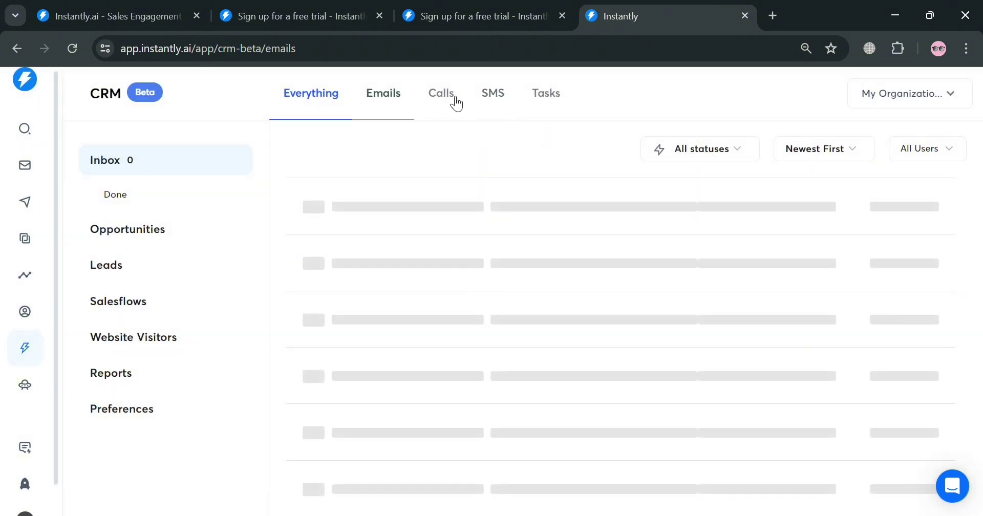
left_click(450, 107)
left_click(497, 105)
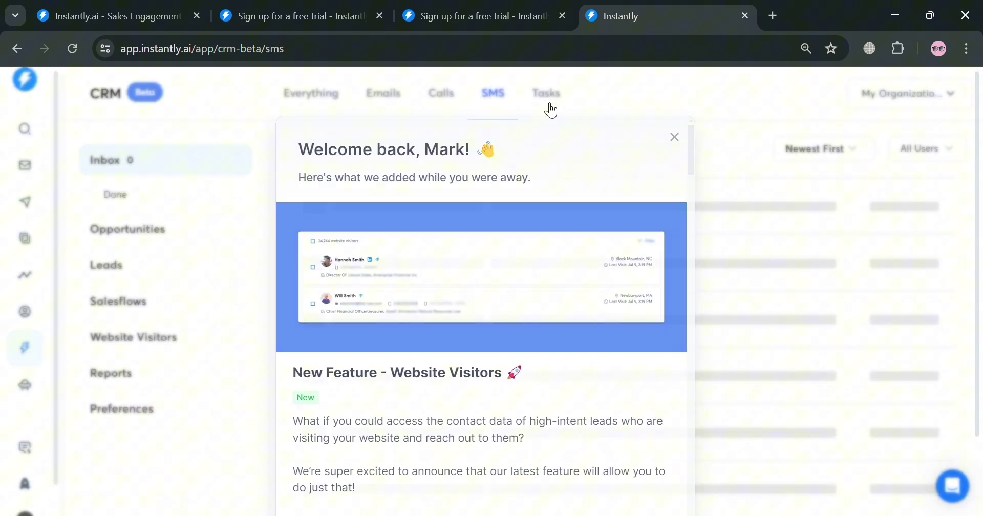
left_click(546, 105)
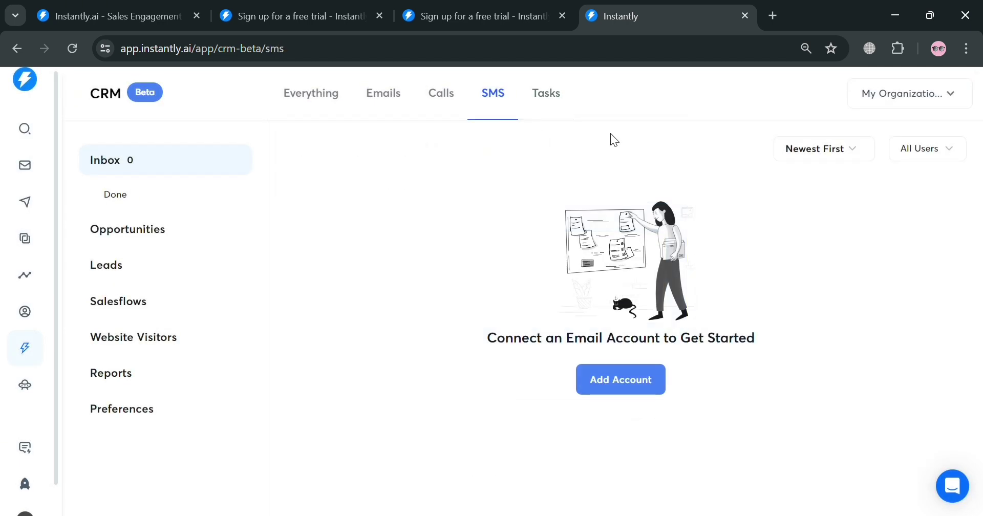
left_click(142, 310)
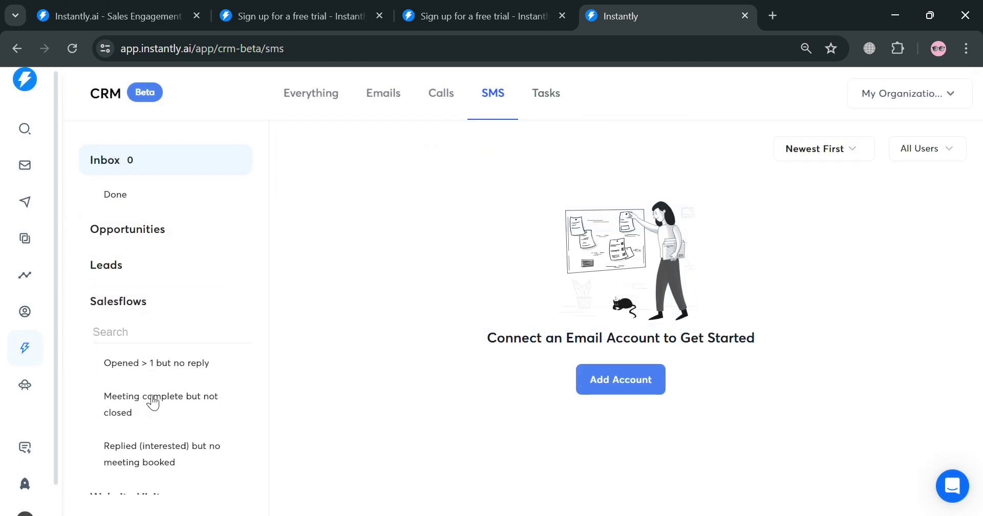
scroll(153, 403, "down", 2)
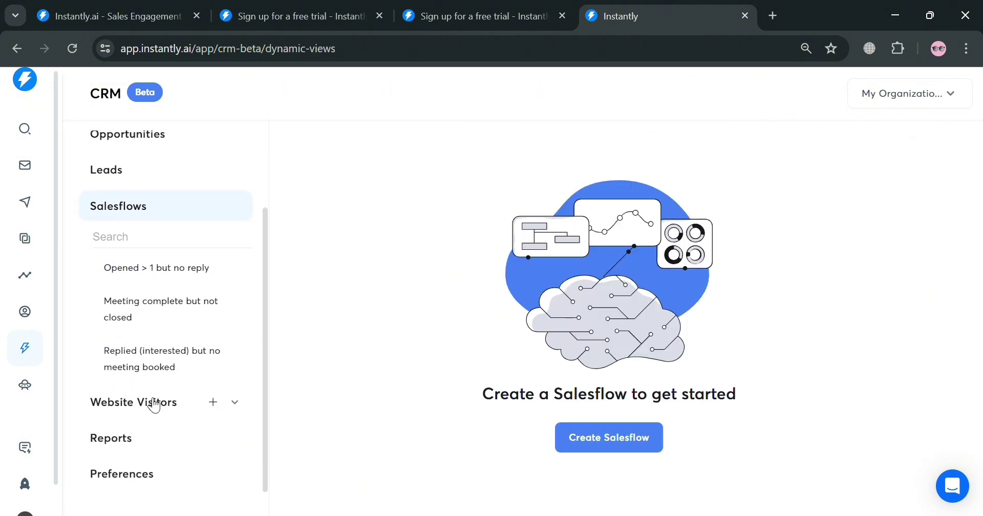
- Open the Website Visitors billing page and examine the Hyper Visitors, Lightspeed Visitors and Enterprise plans
left_click(25, 386)
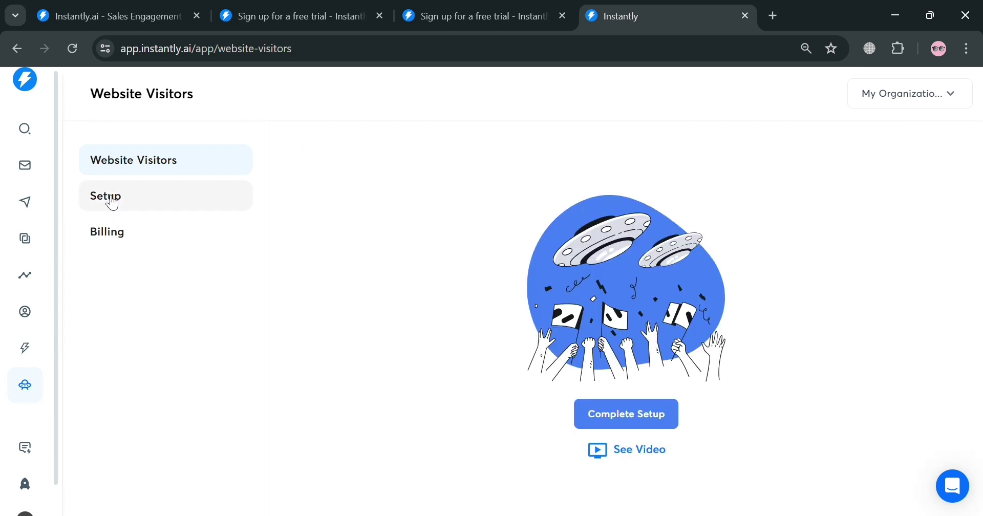
left_click(110, 232)
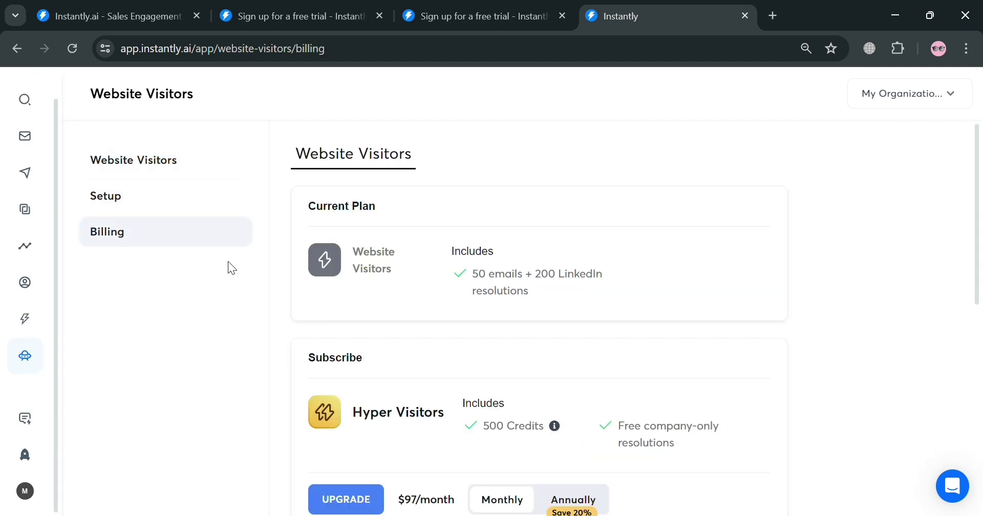
scroll(535, 261, "down", 4)
scroll(533, 256, "up", 1)
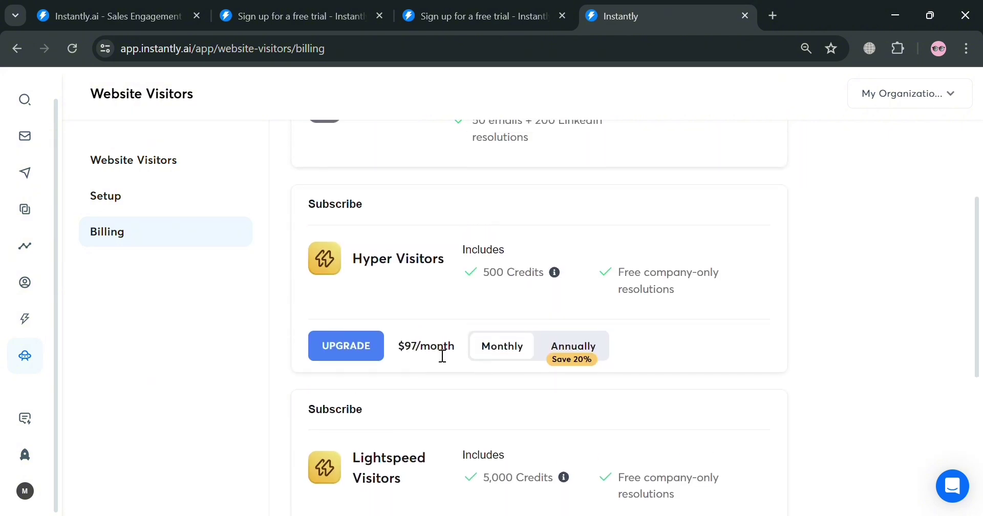
scroll(606, 292, "down", 3)
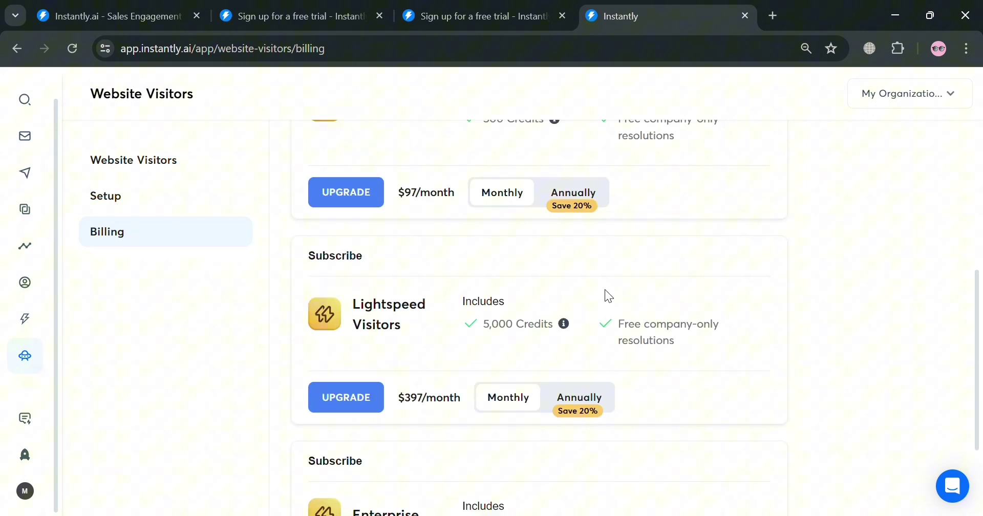
scroll(441, 329, "down", 4)
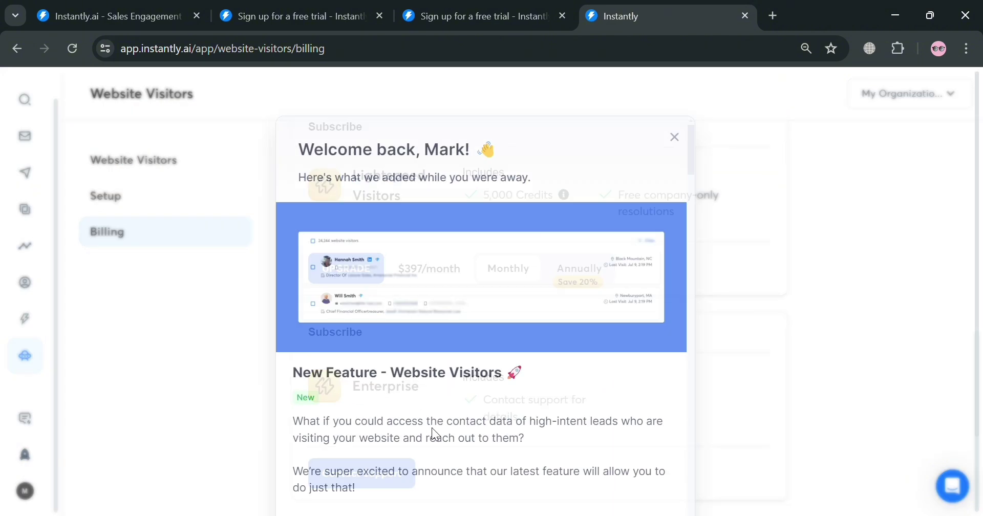
left_click(676, 140)
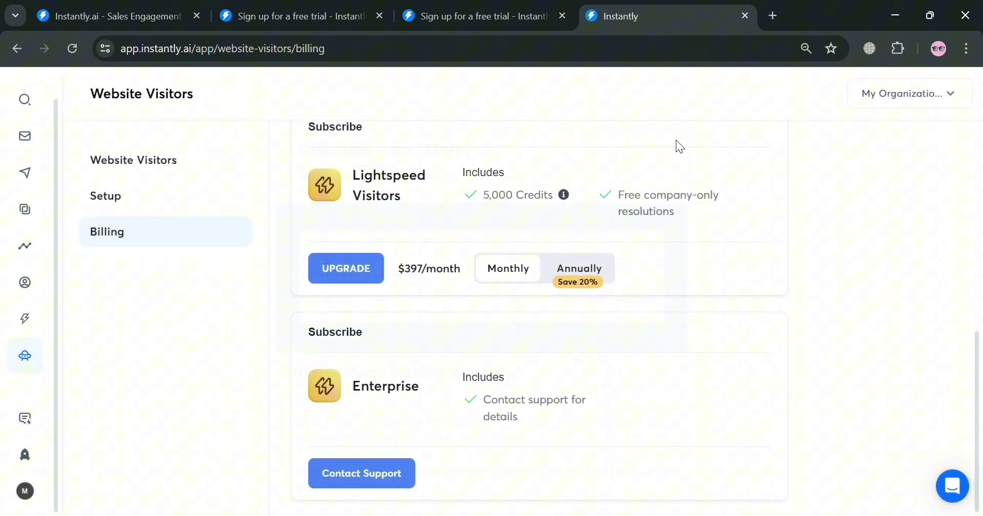
scroll(494, 395, "up", 3)
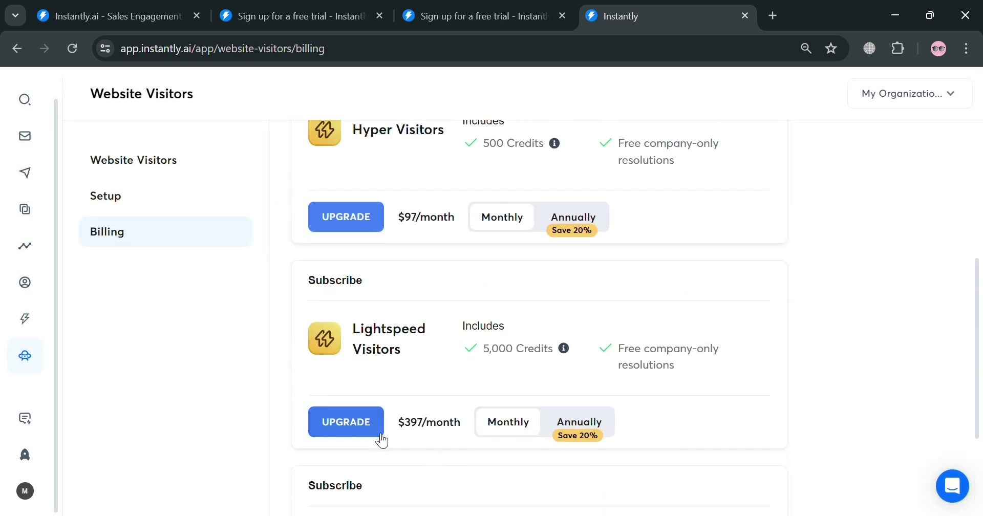